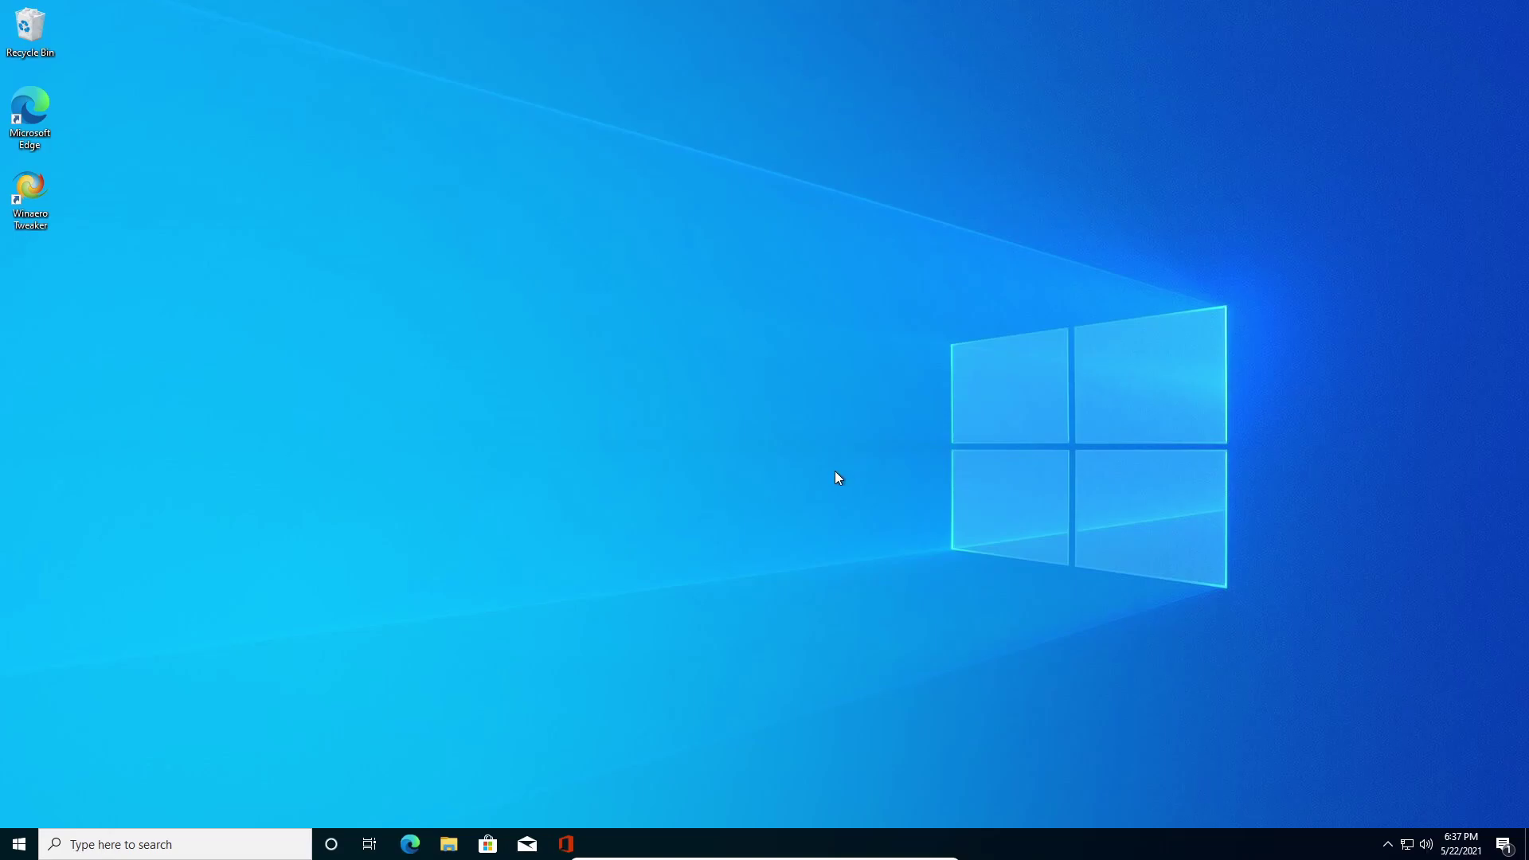
Open Google in Microsoft Edge, search for "windows 7 games for windows 10" and decline the suggestion to switch to Chrome
click(410, 844)
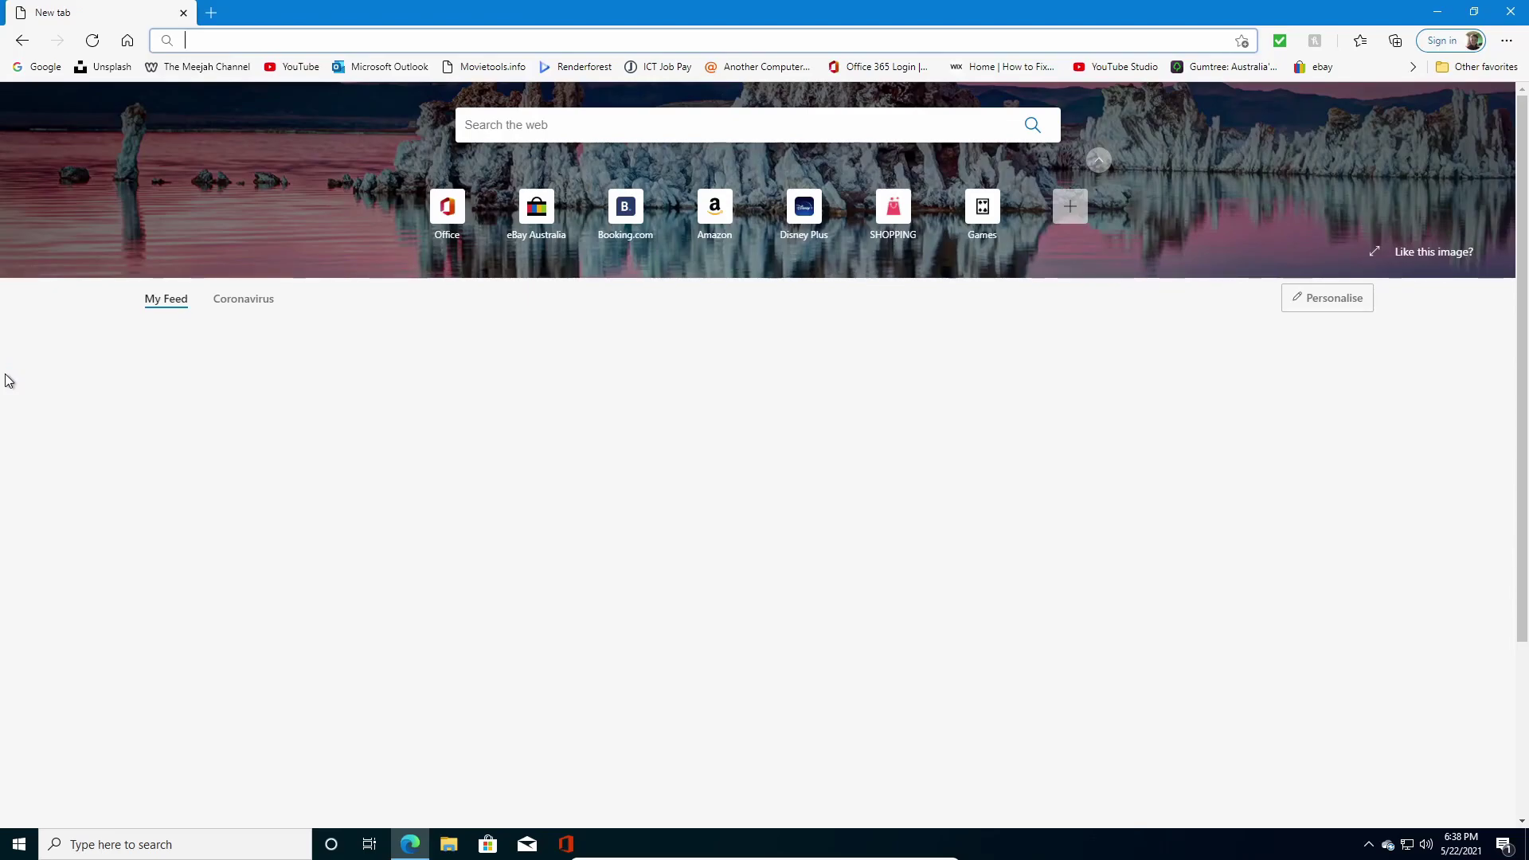
text(google.comm)
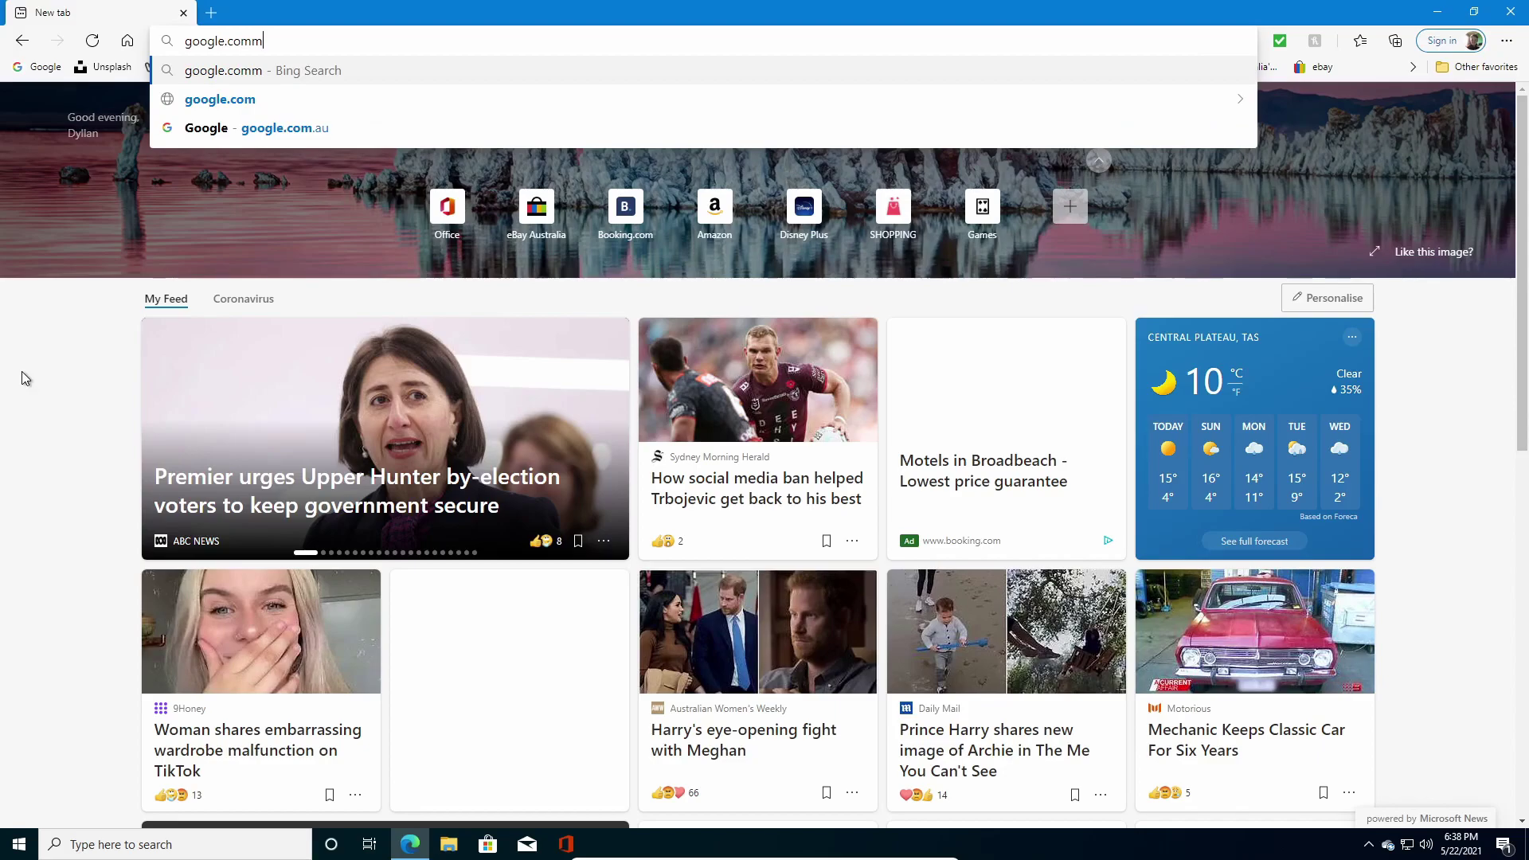
key(Return)
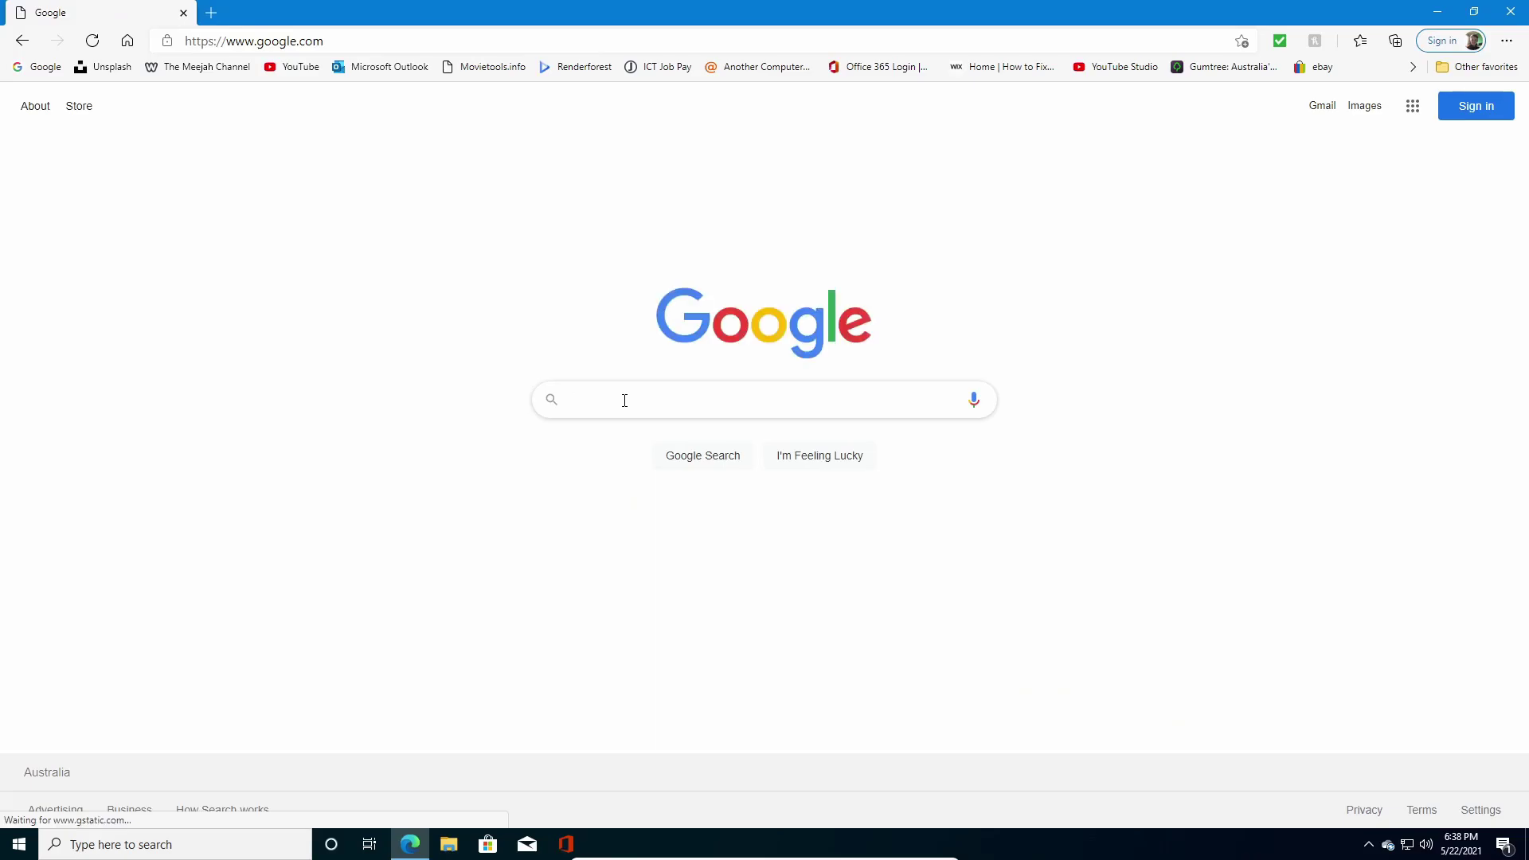
click(701, 408)
text(windows)
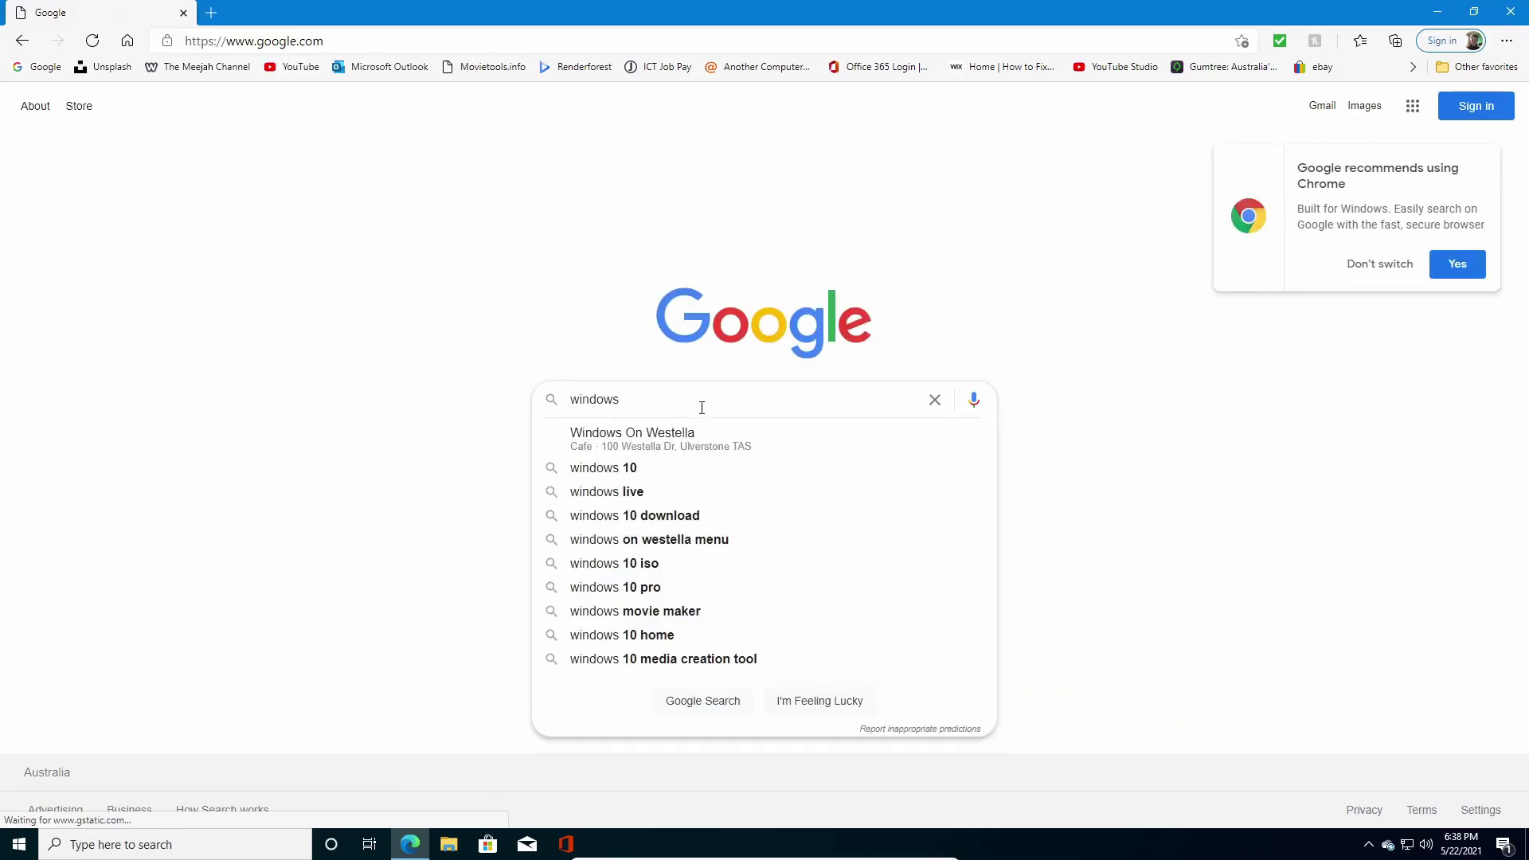
text( 7 games for windows 10)
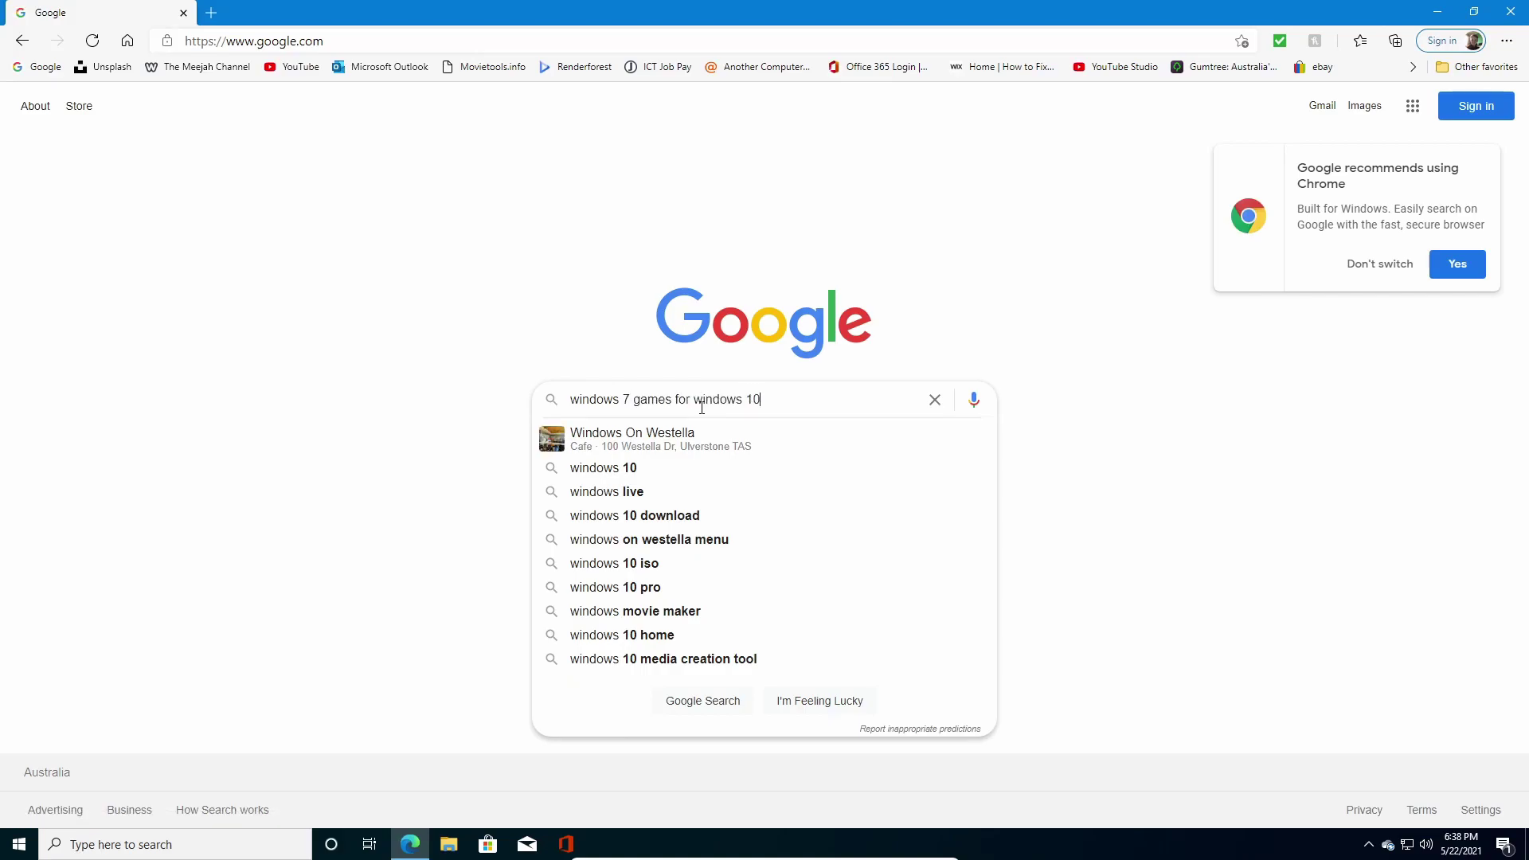
key(Return)
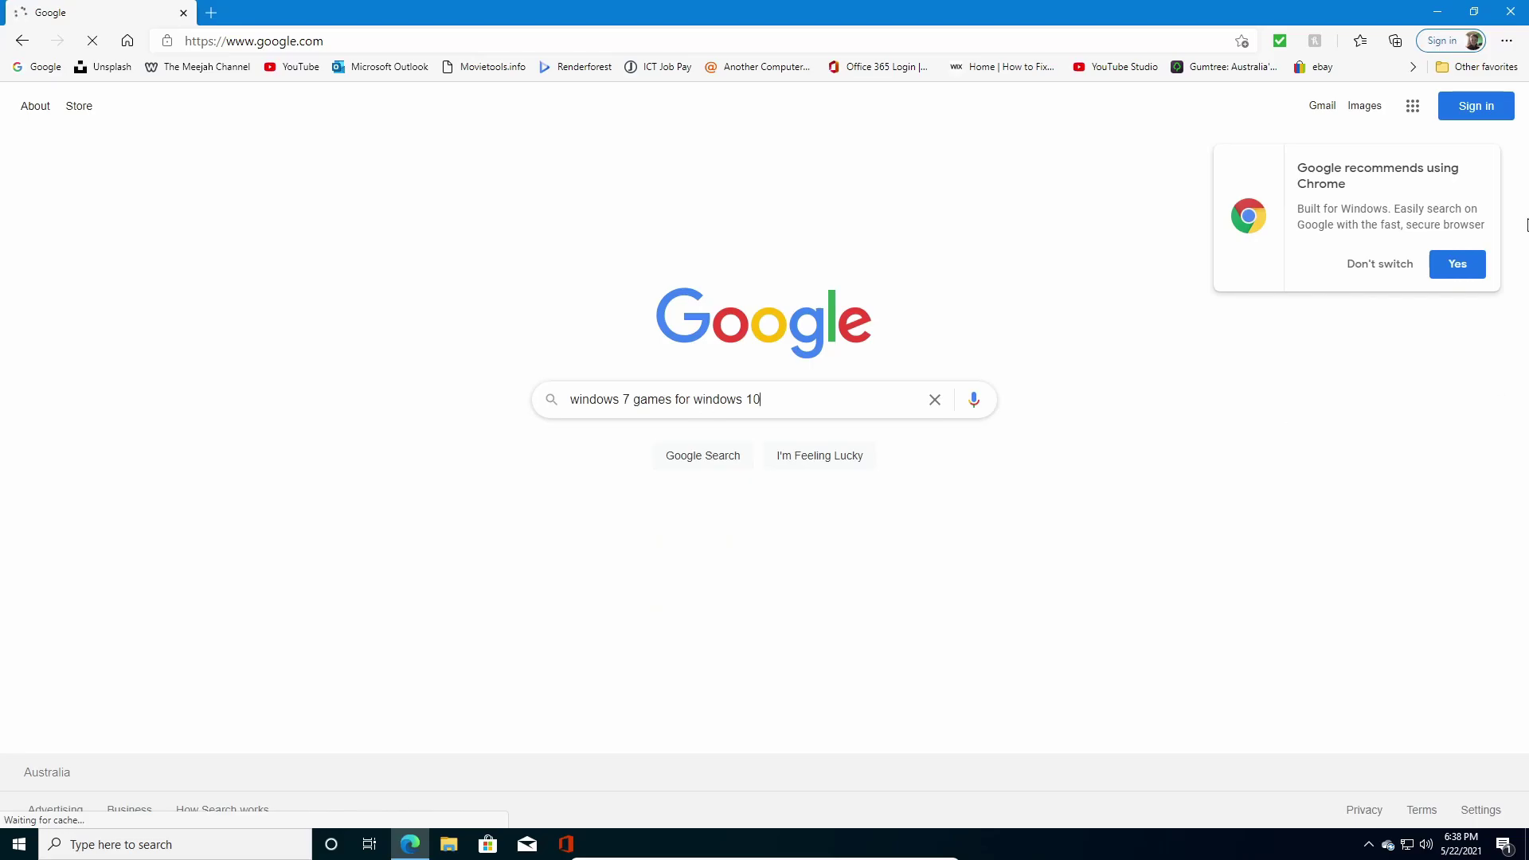
click(1381, 266)
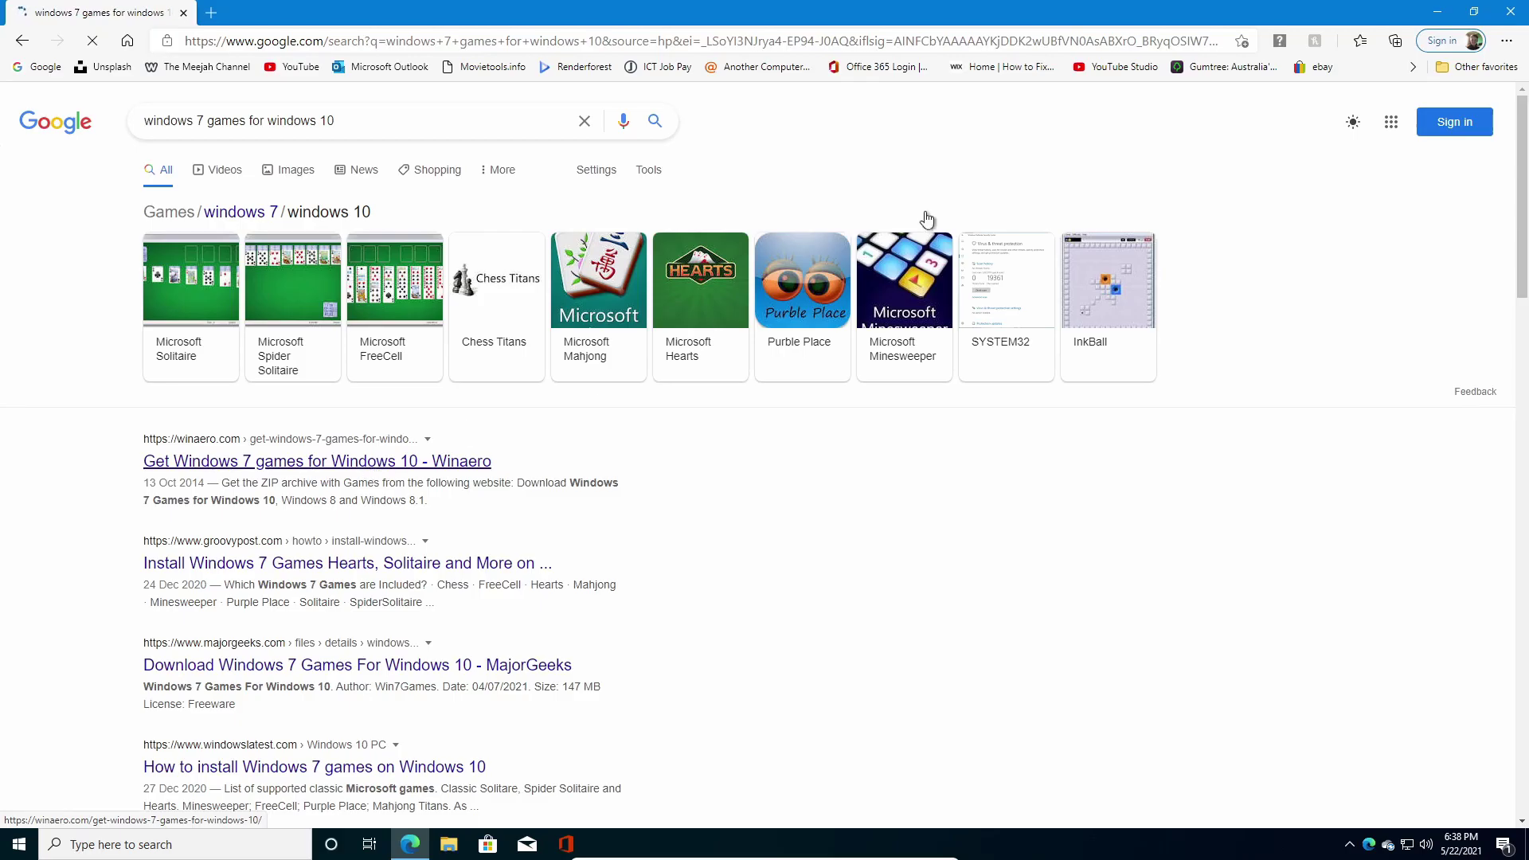
Dismiss the OneDrive sign-in message on the desktop and return to the search results in the browser
click(1434, 10)
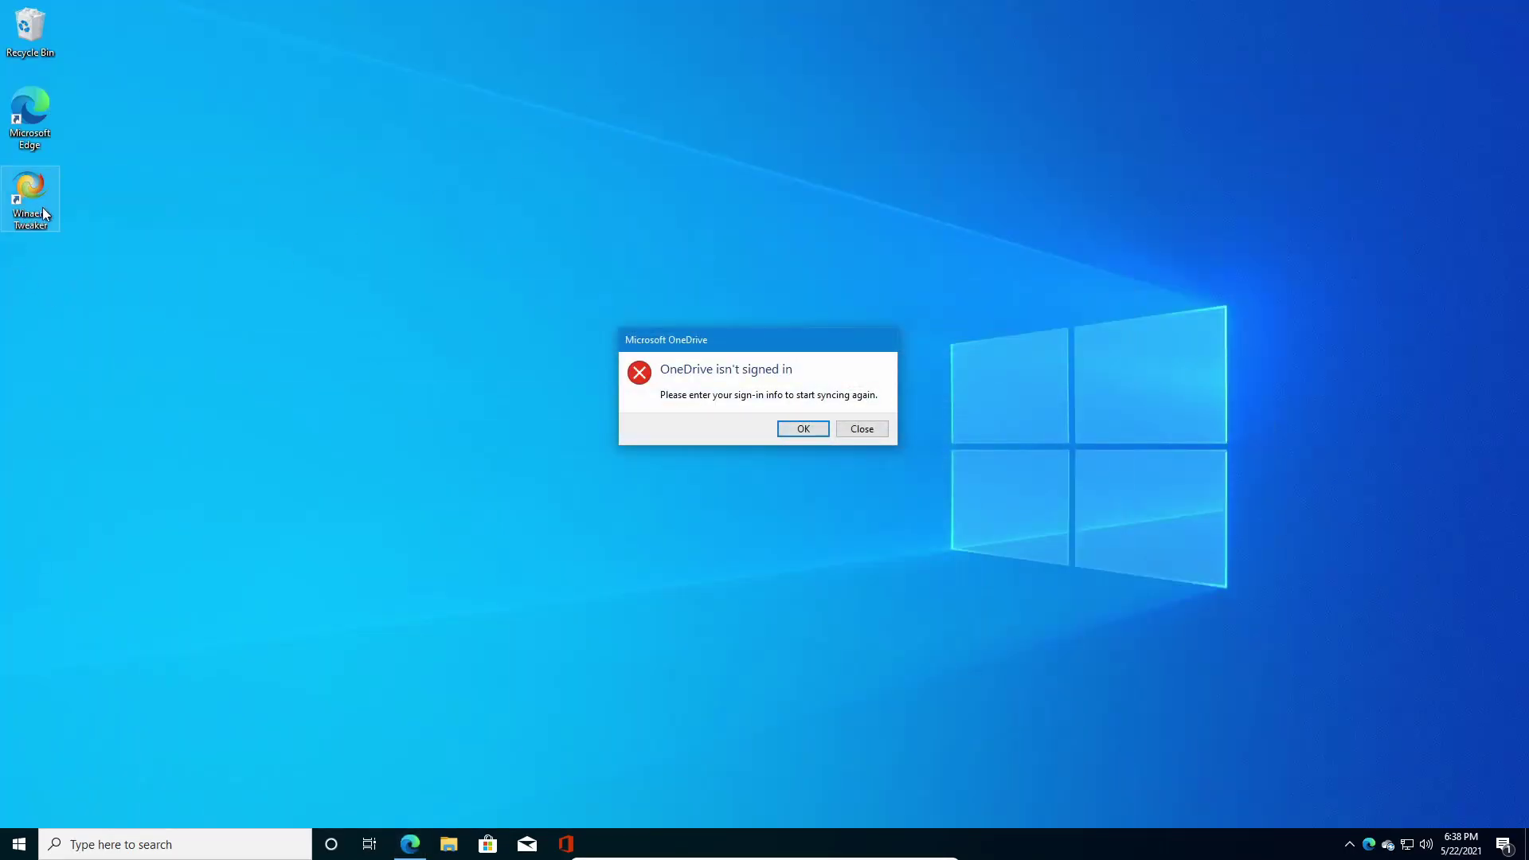
click(879, 432)
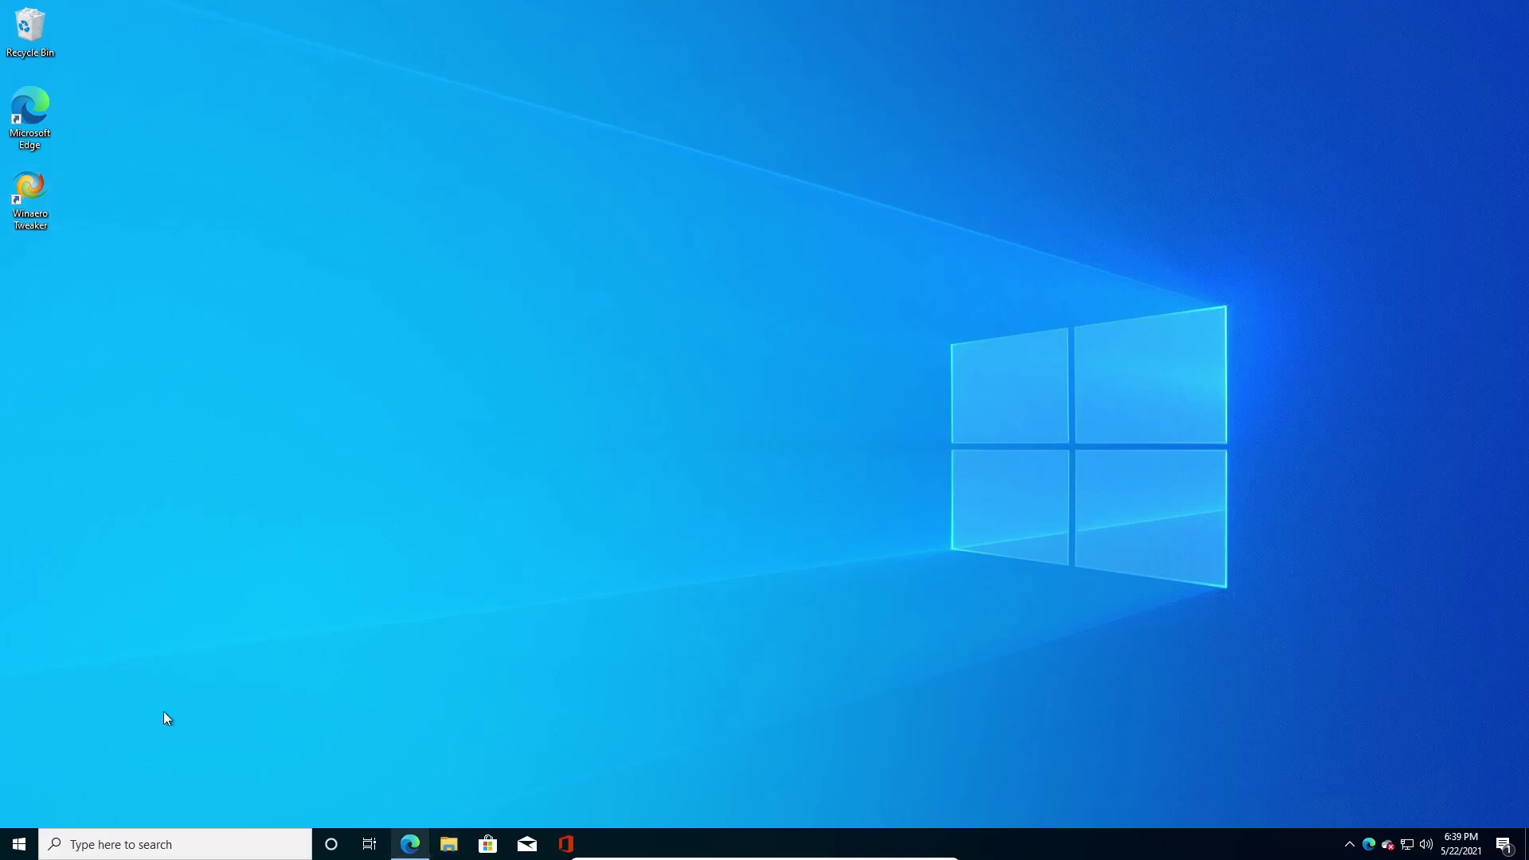
mouse_move(410, 843)
click(356, 752)
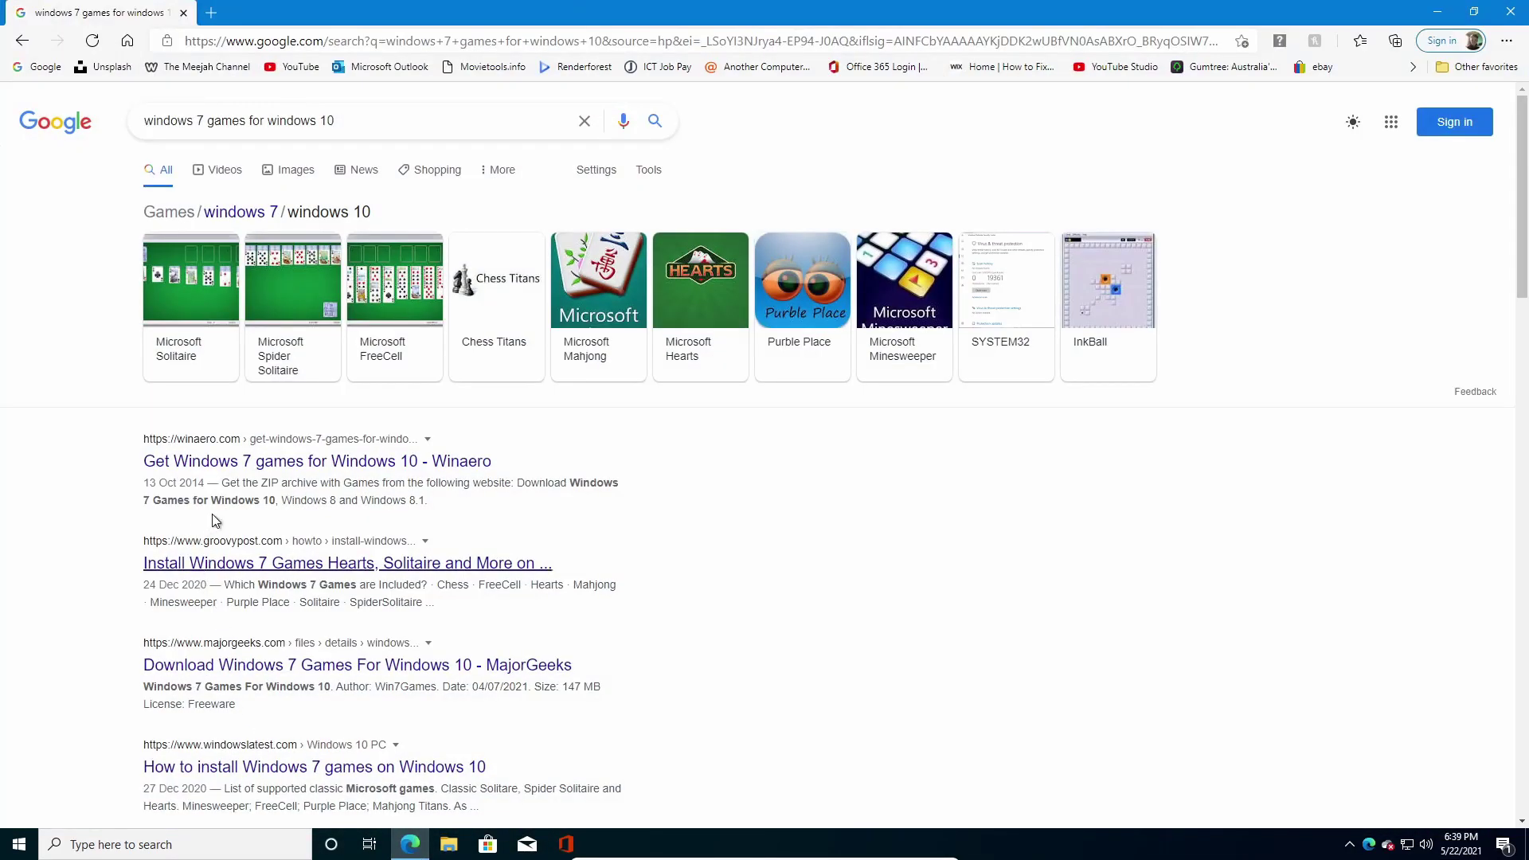
Open Winaero's "Get Windows 7 games for Windows 10" article and follow its link to the games download website
click(230, 460)
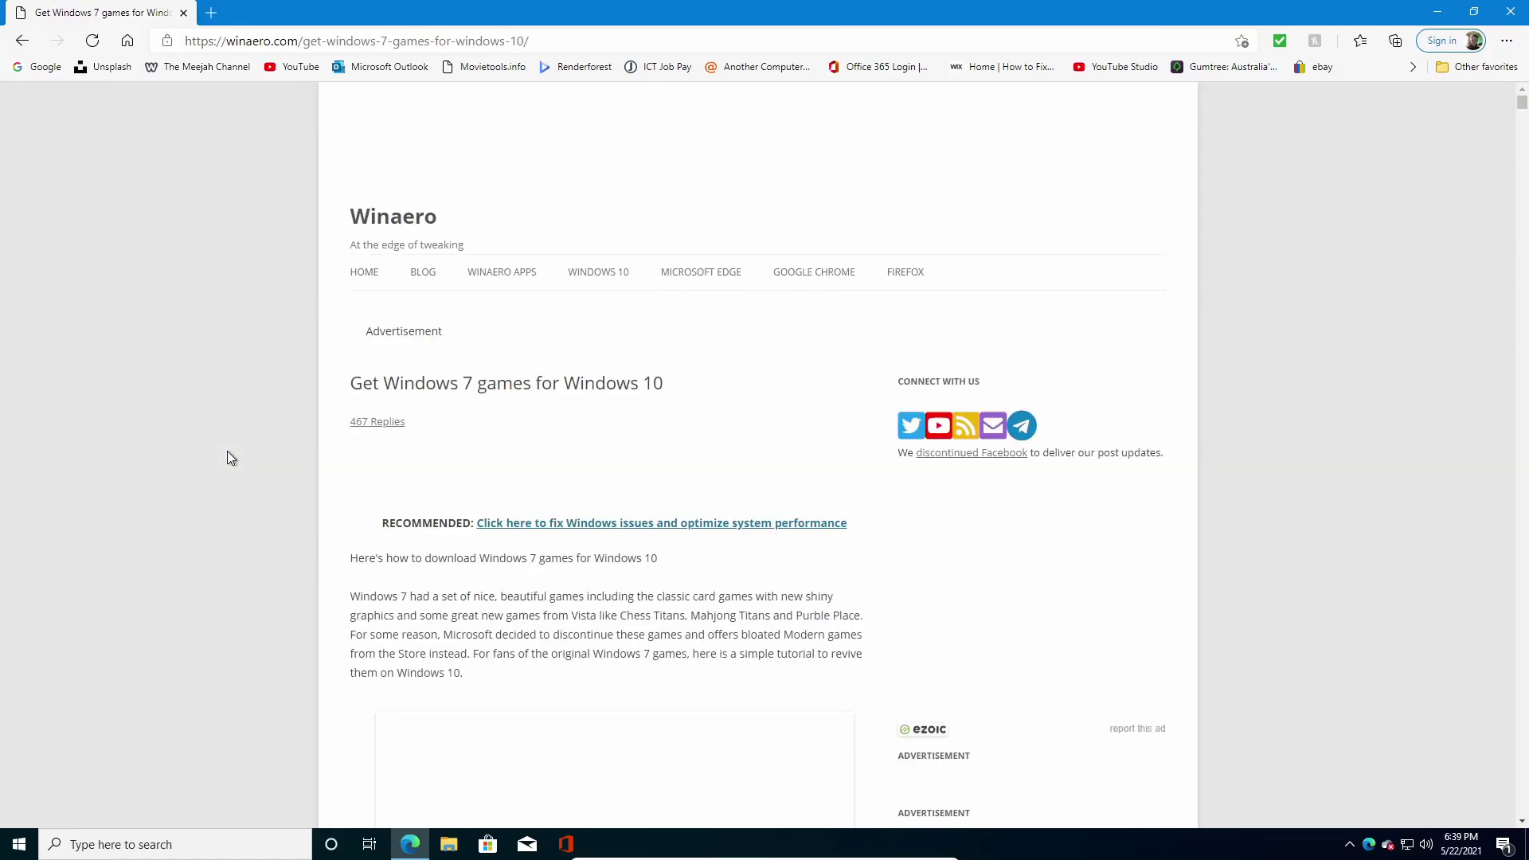
scroll(451, 395, down, 5)
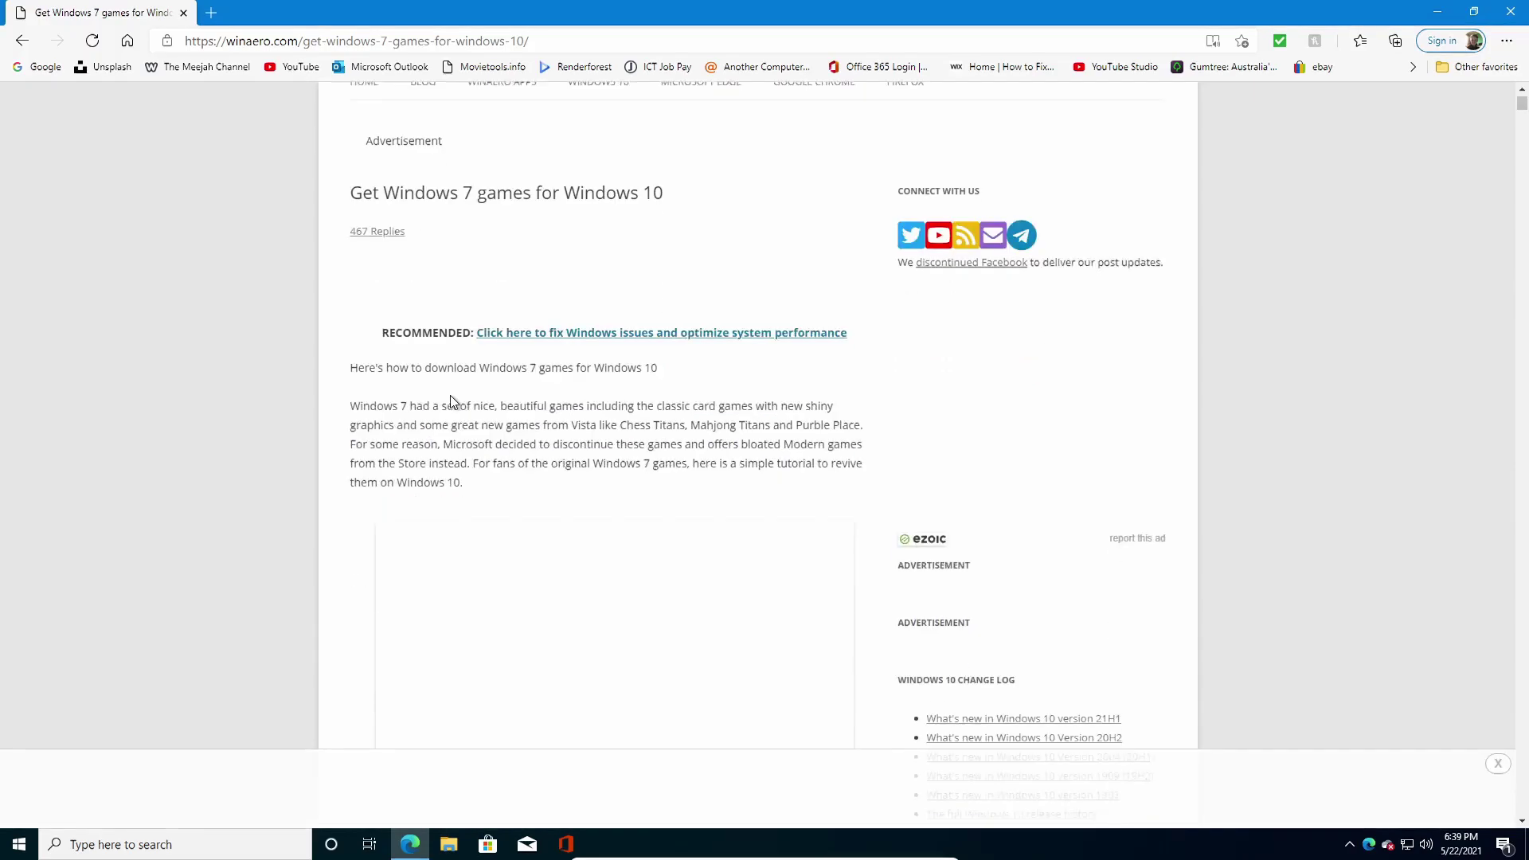
scroll(451, 395, down, 2)
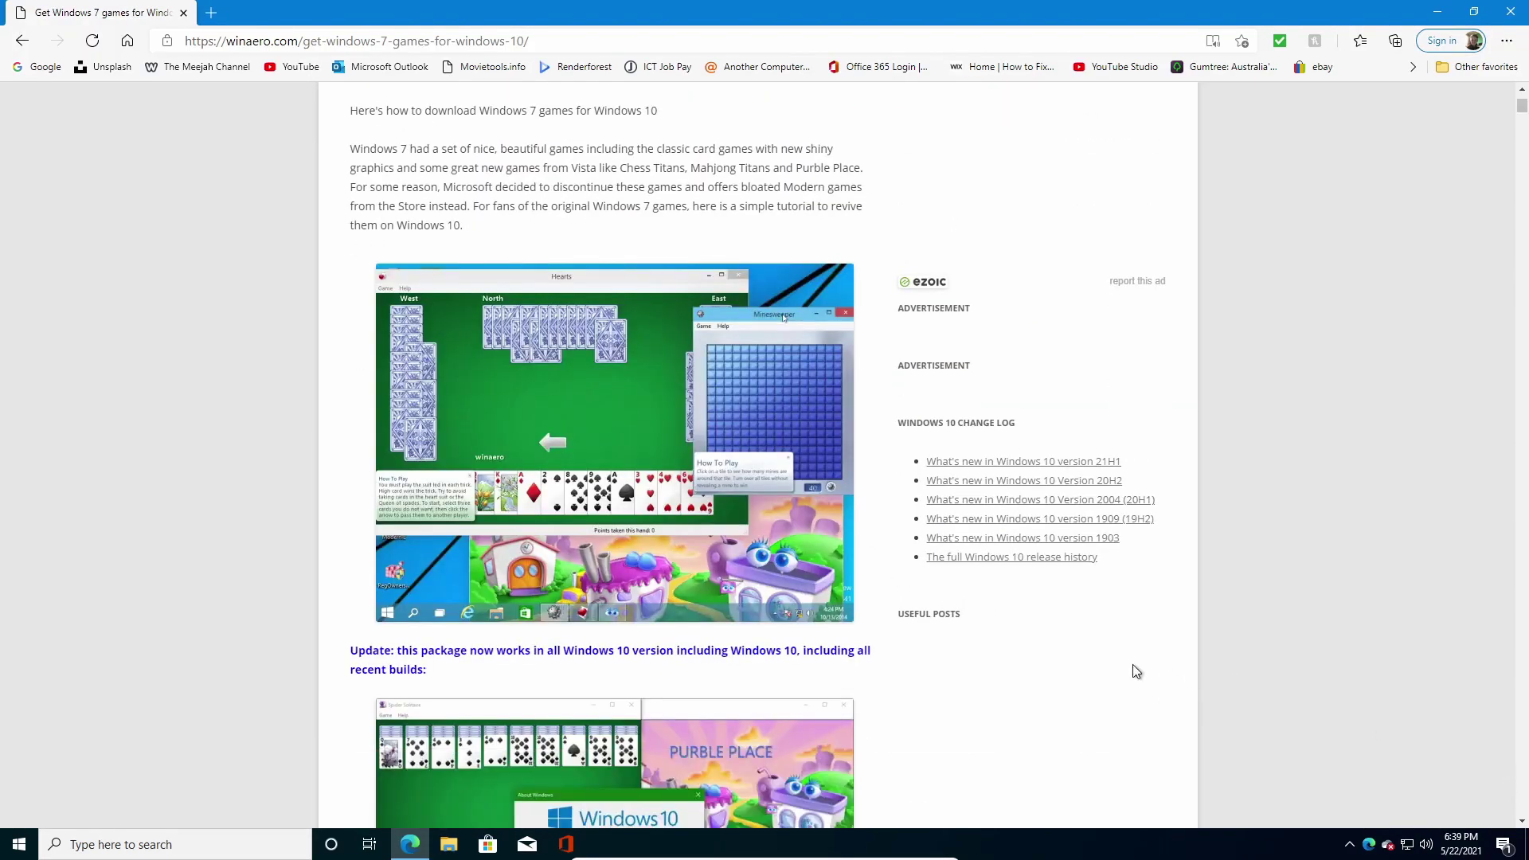
scroll(814, 581, down, 8)
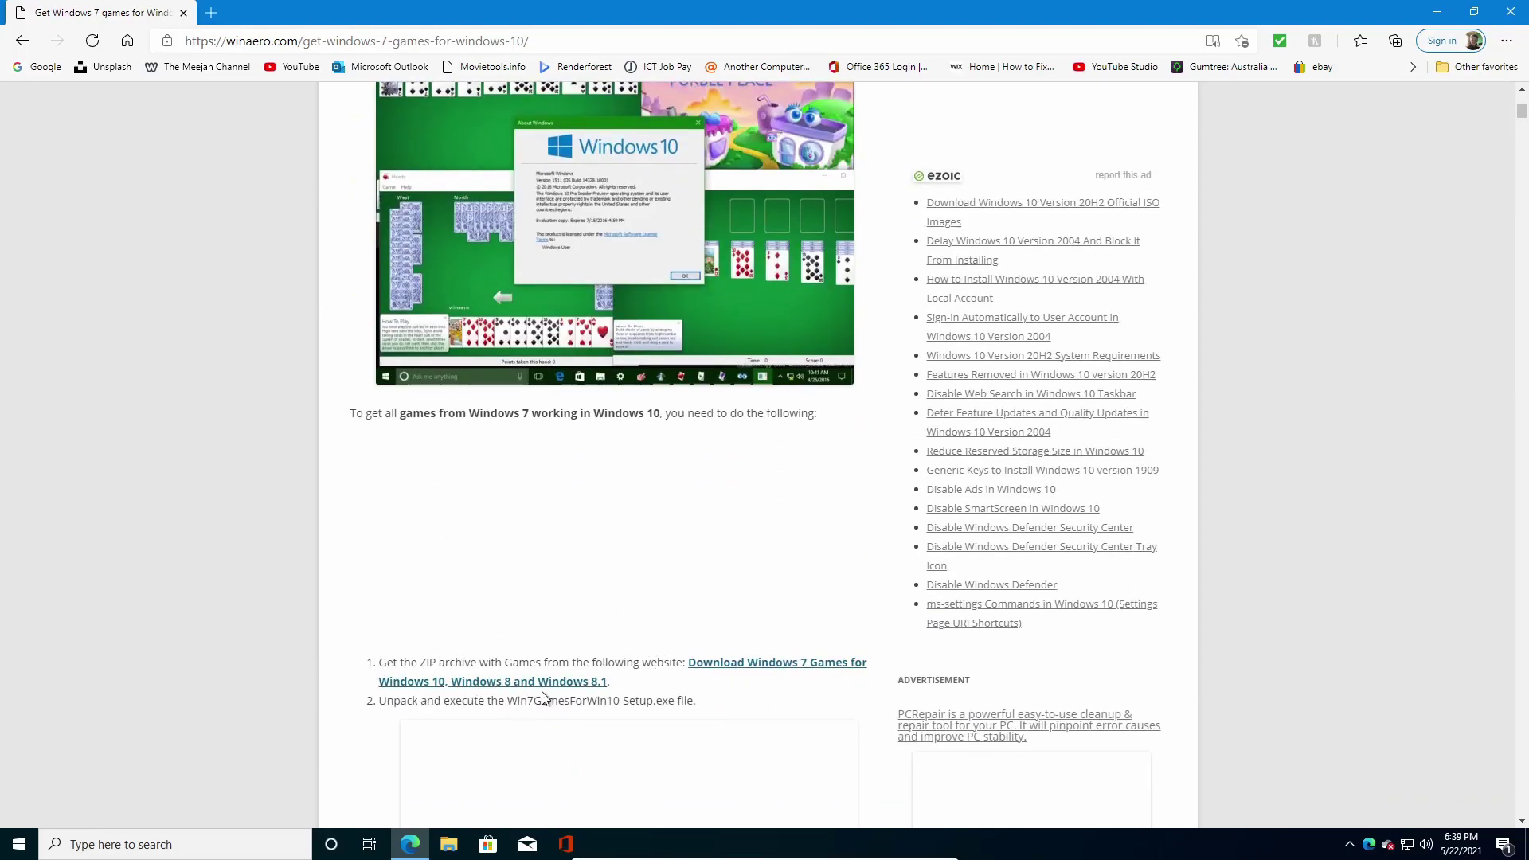
click(570, 684)
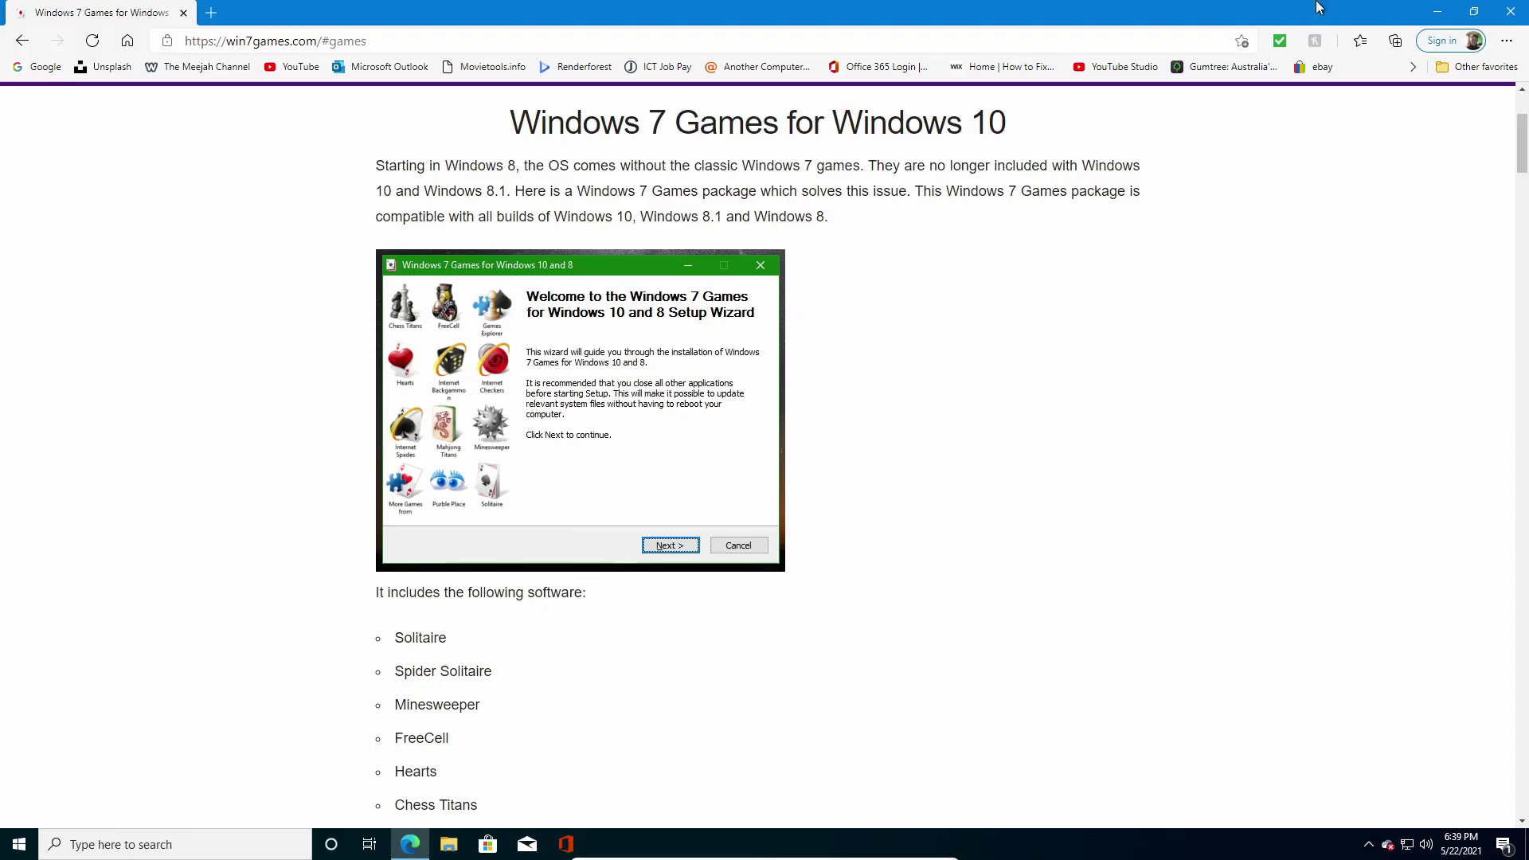
Download the Windows 7 Games for Windows 10 package from the win7games.com page
scroll(615, 535, down, 3)
scroll(613, 528, down, 6)
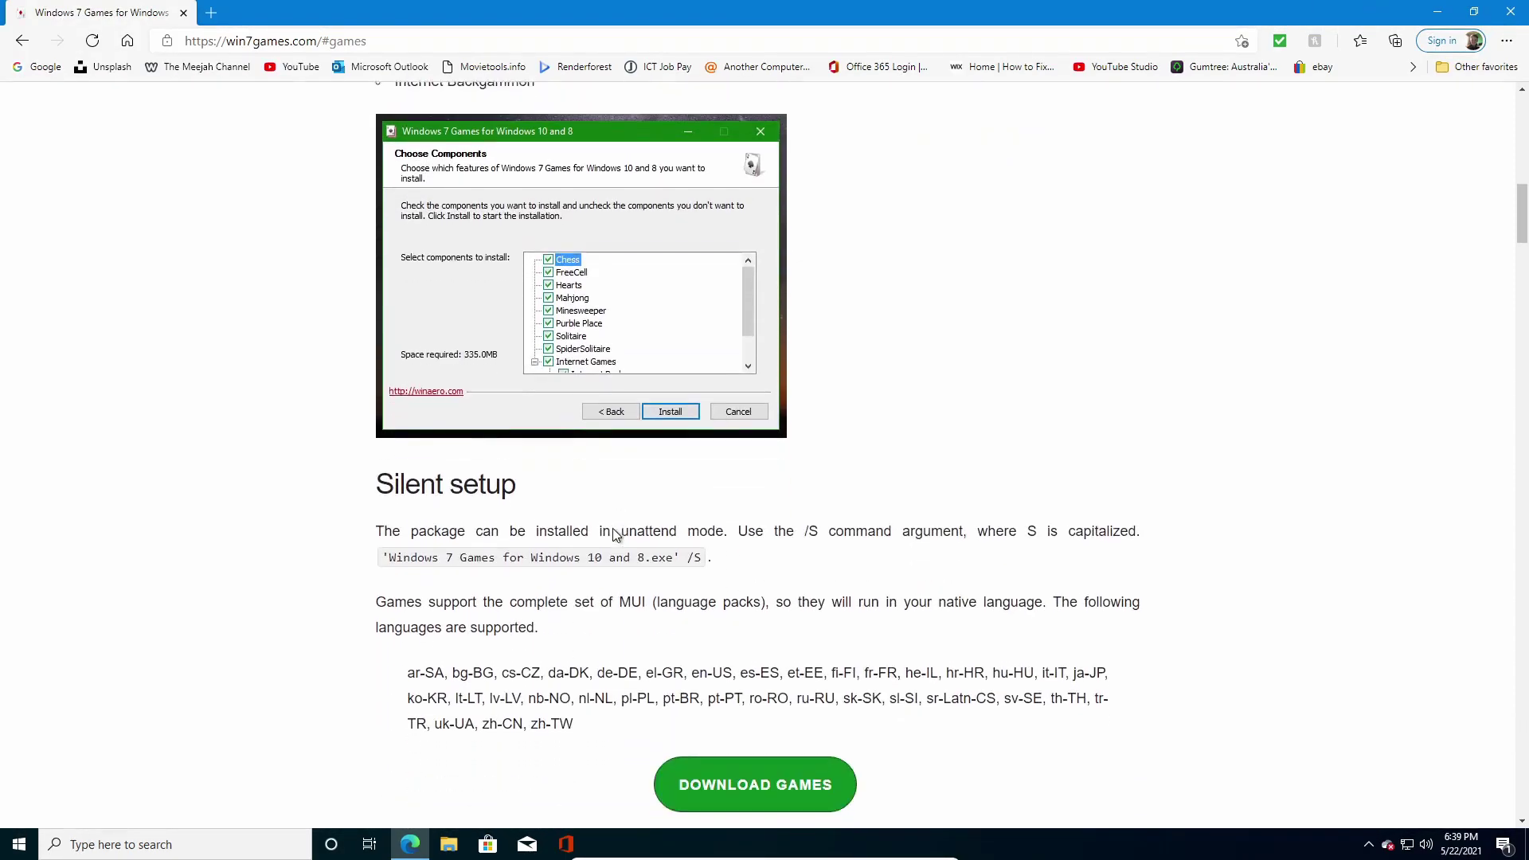
scroll(614, 529, down, 2)
scroll(614, 529, down, 2)
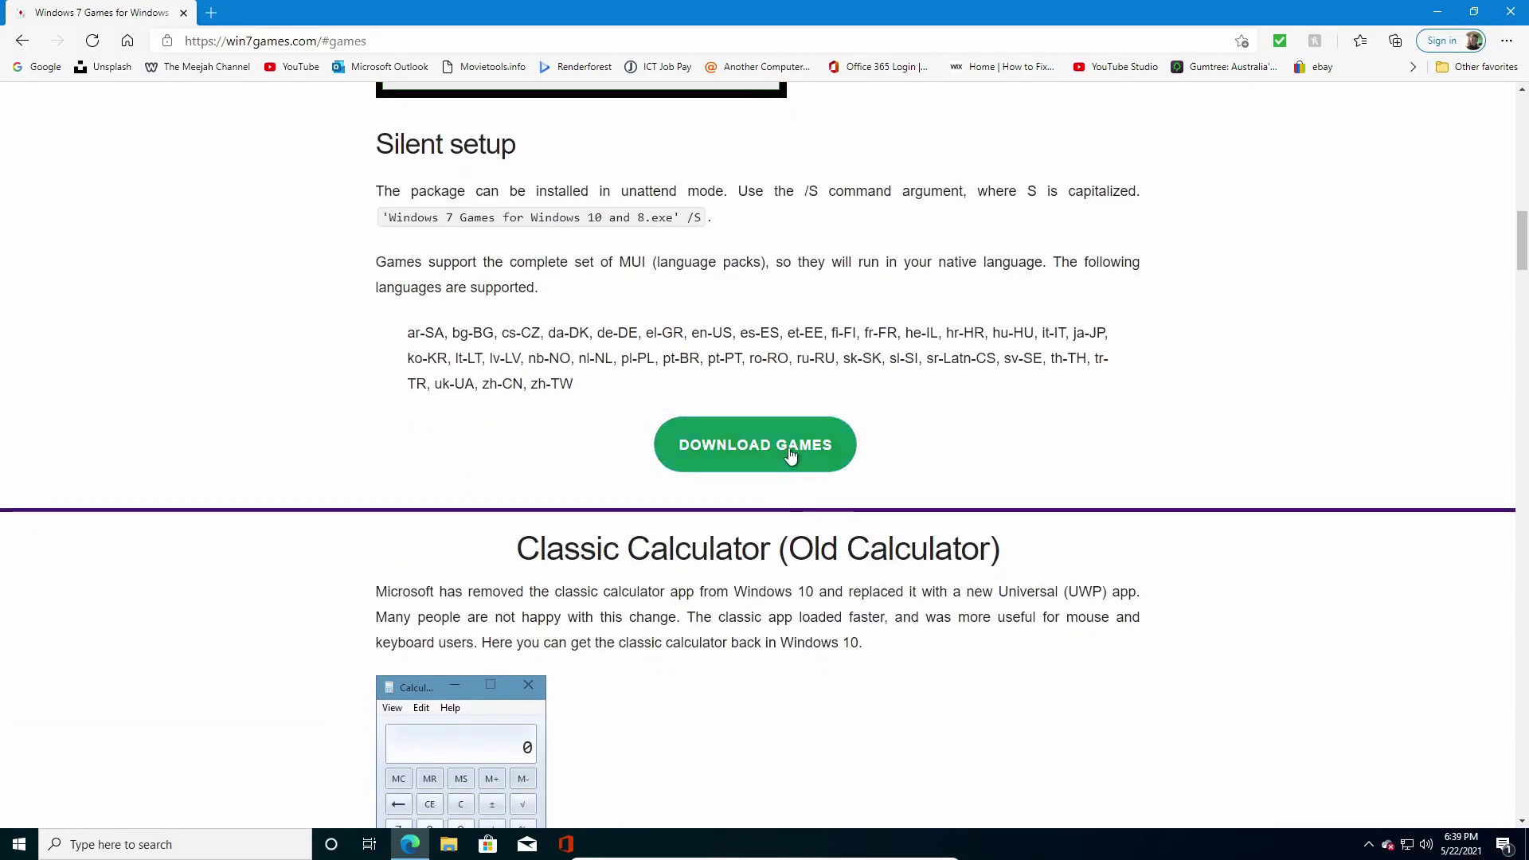
click(771, 450)
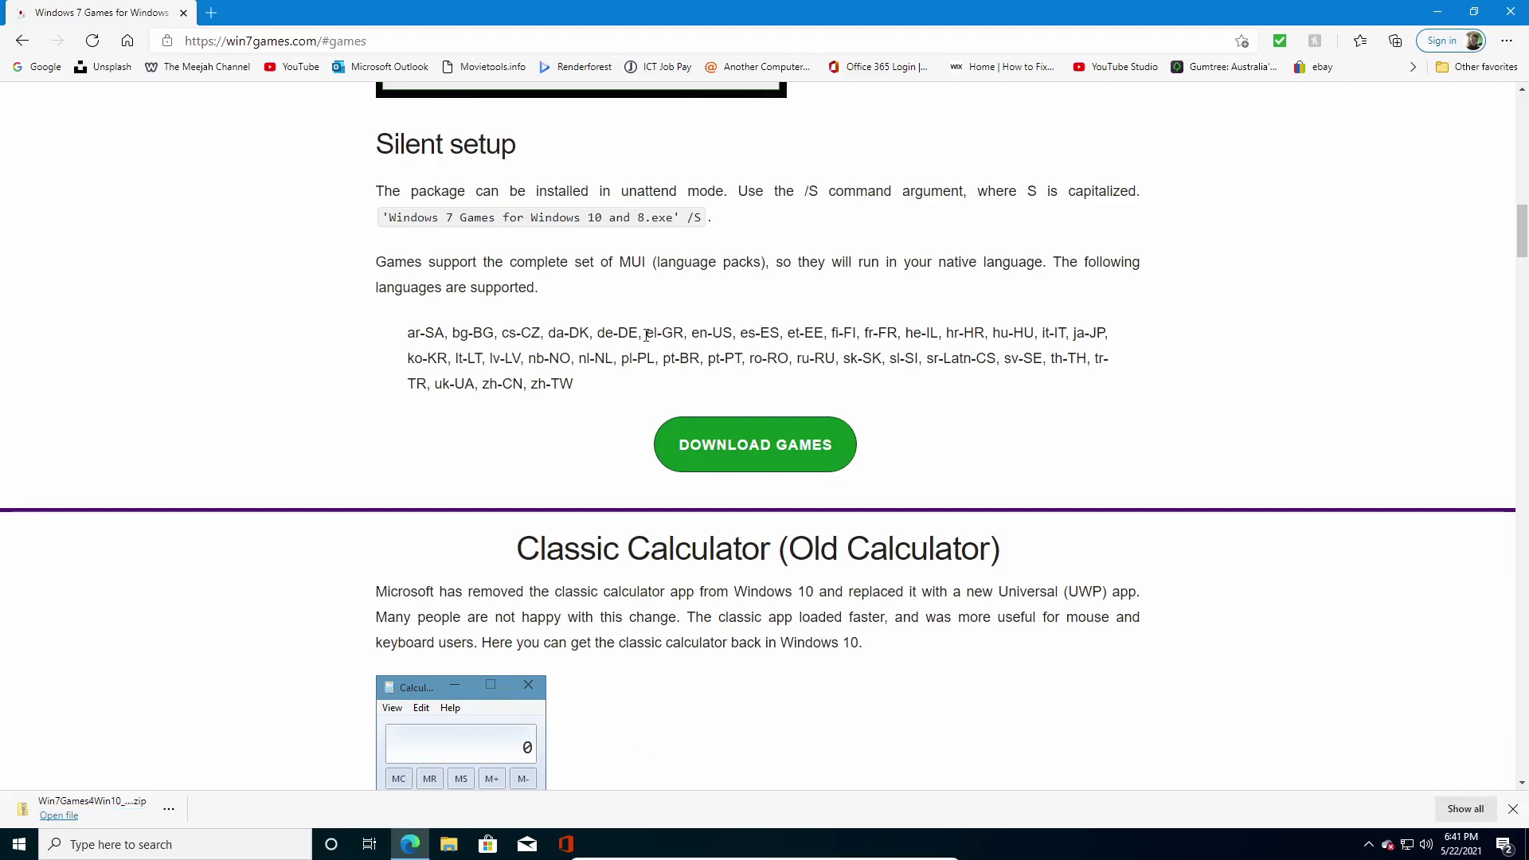
Show the downloaded Win7Games4Win10_8_81_v2 archive in its folder and extract it to the suggested destination
click(171, 810)
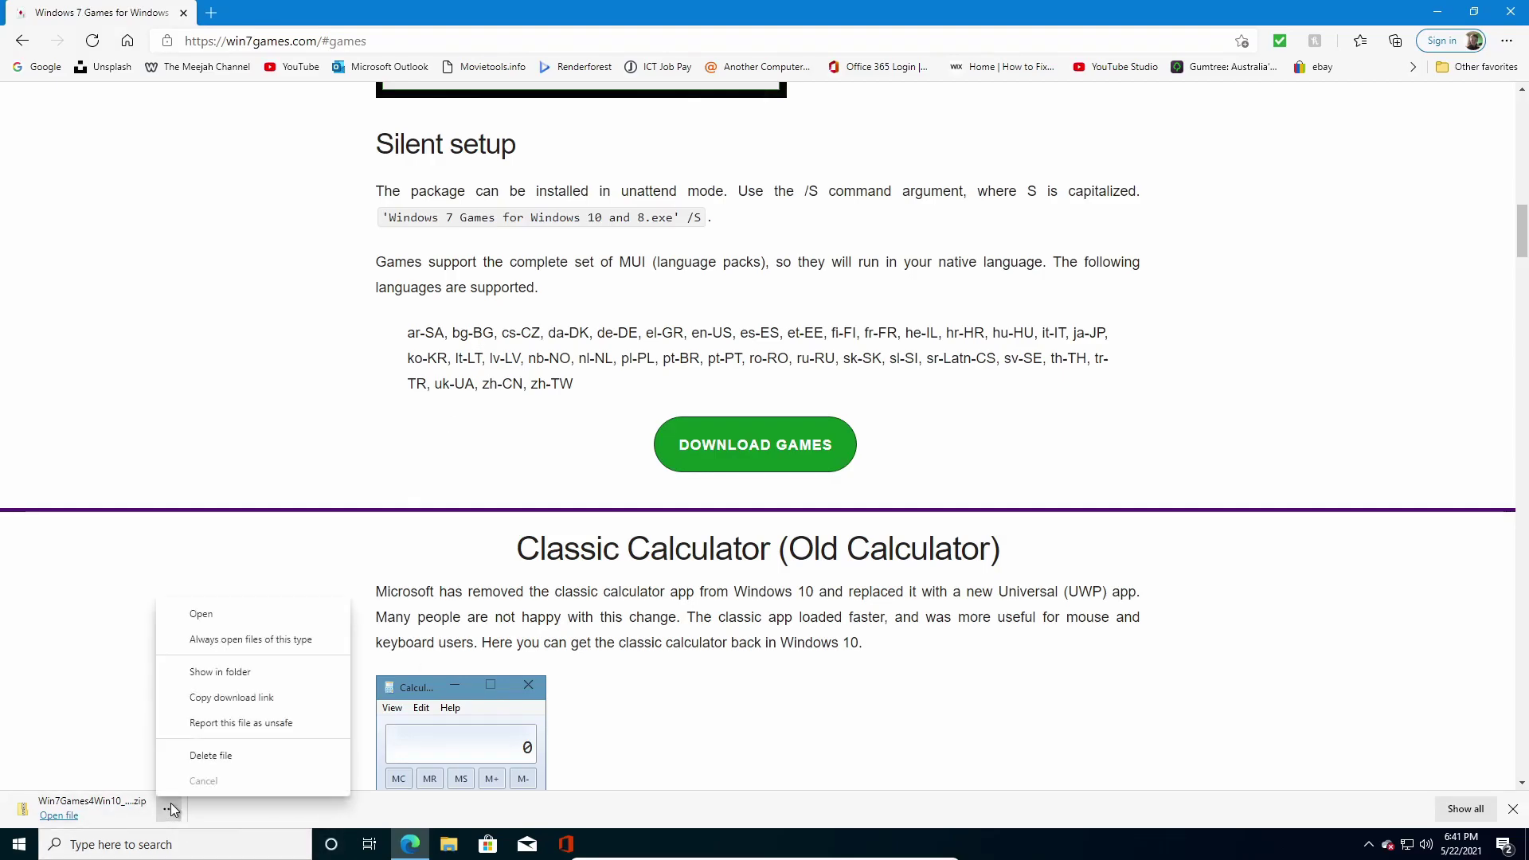
click(194, 677)
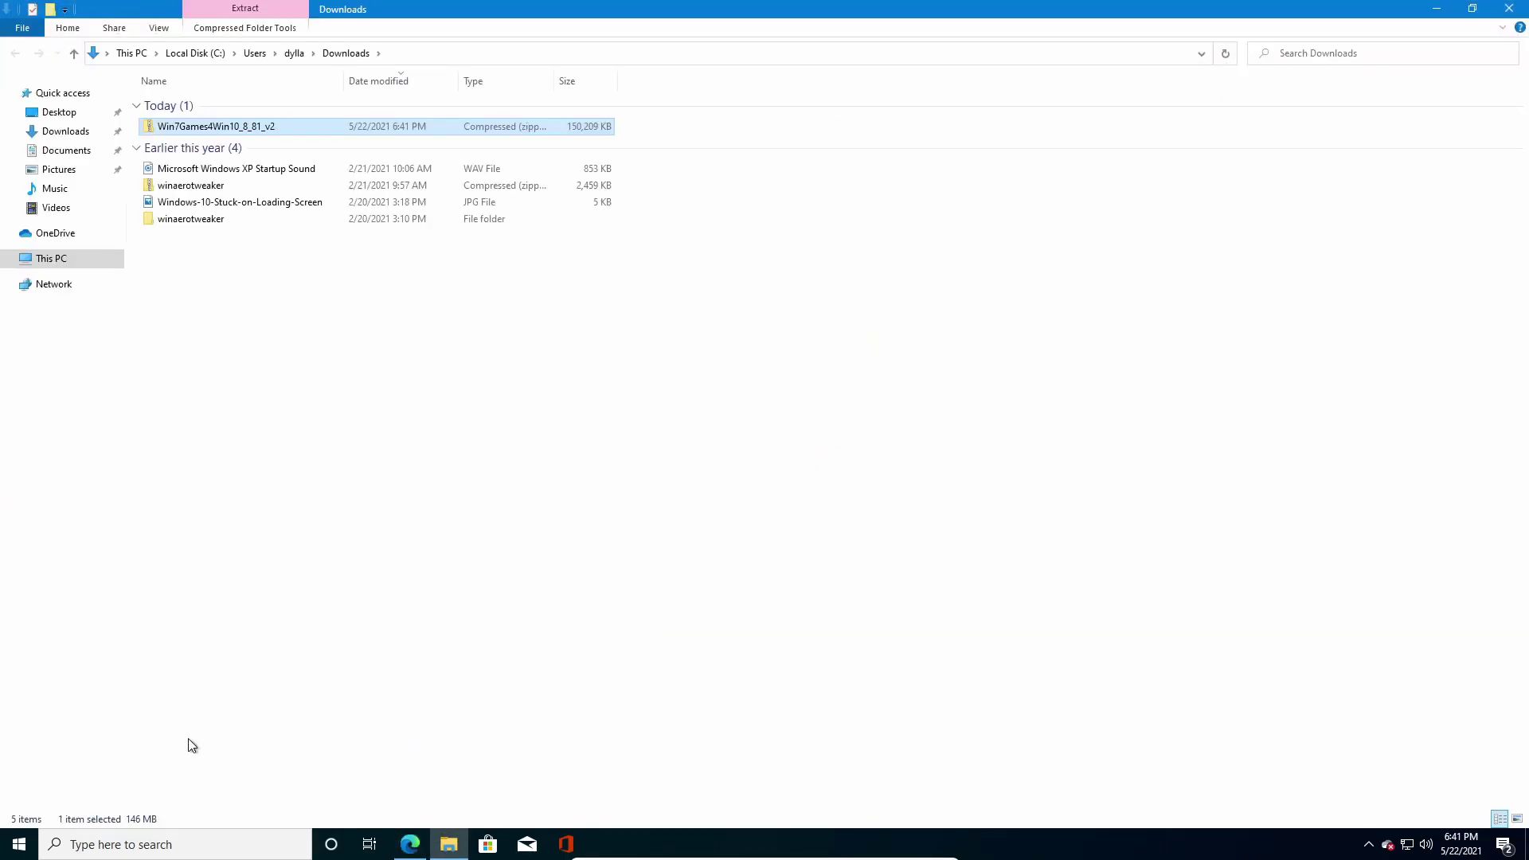
right_click(275, 124)
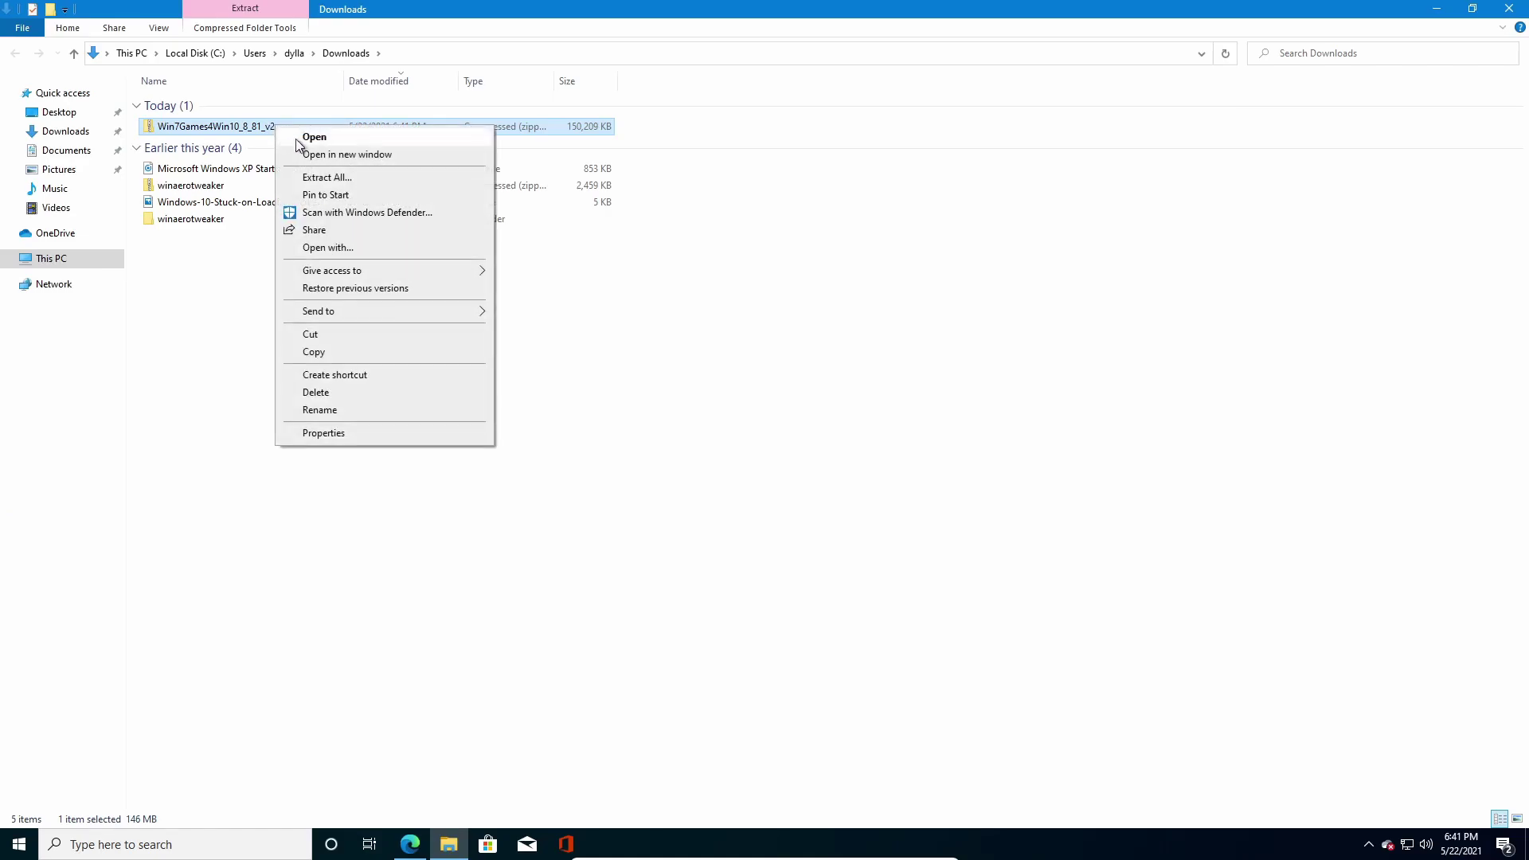
click(323, 178)
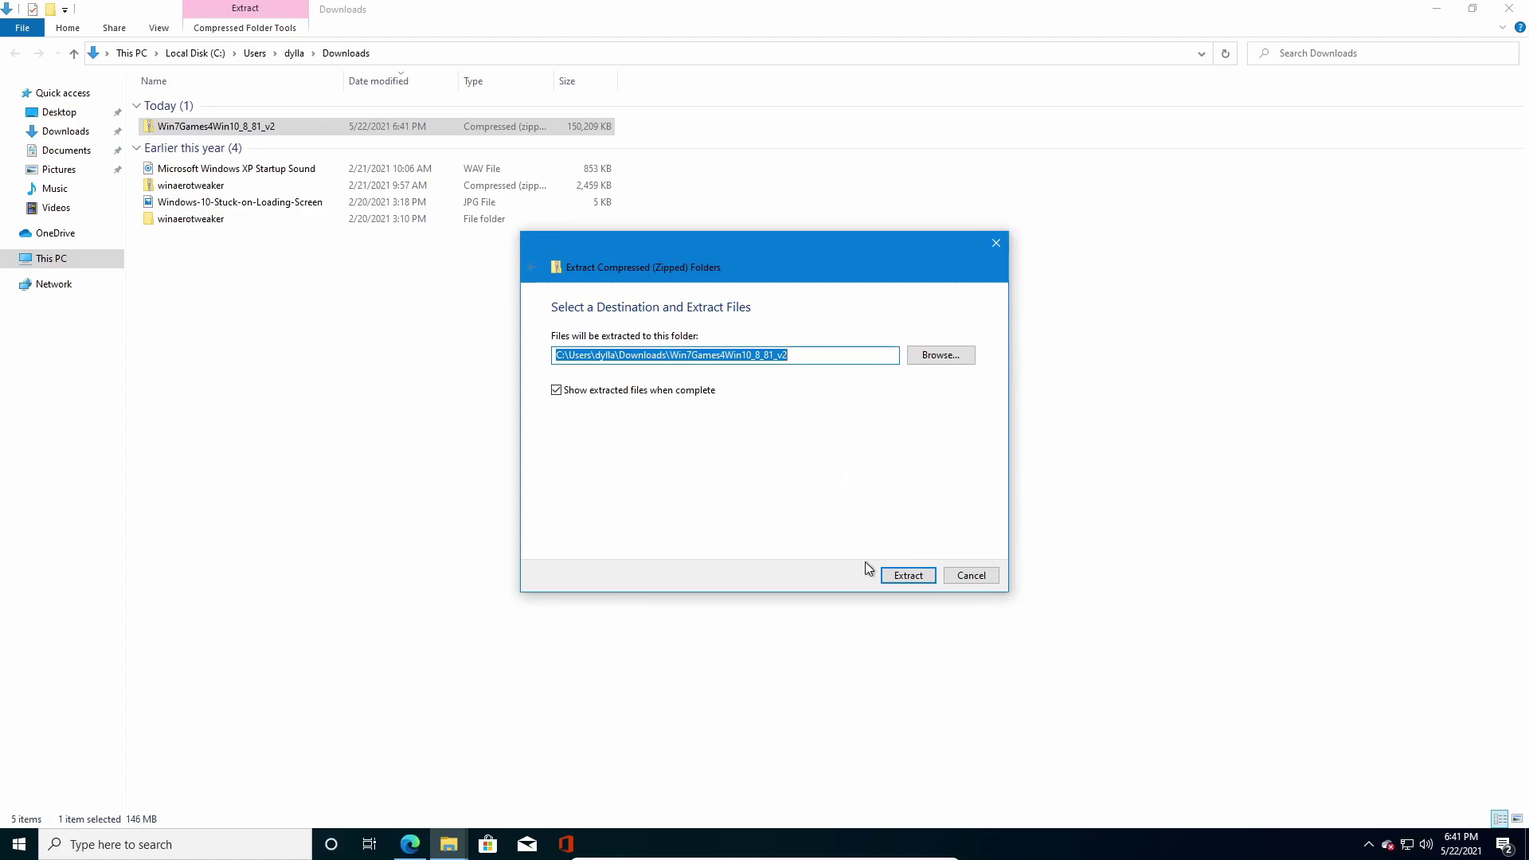
click(899, 576)
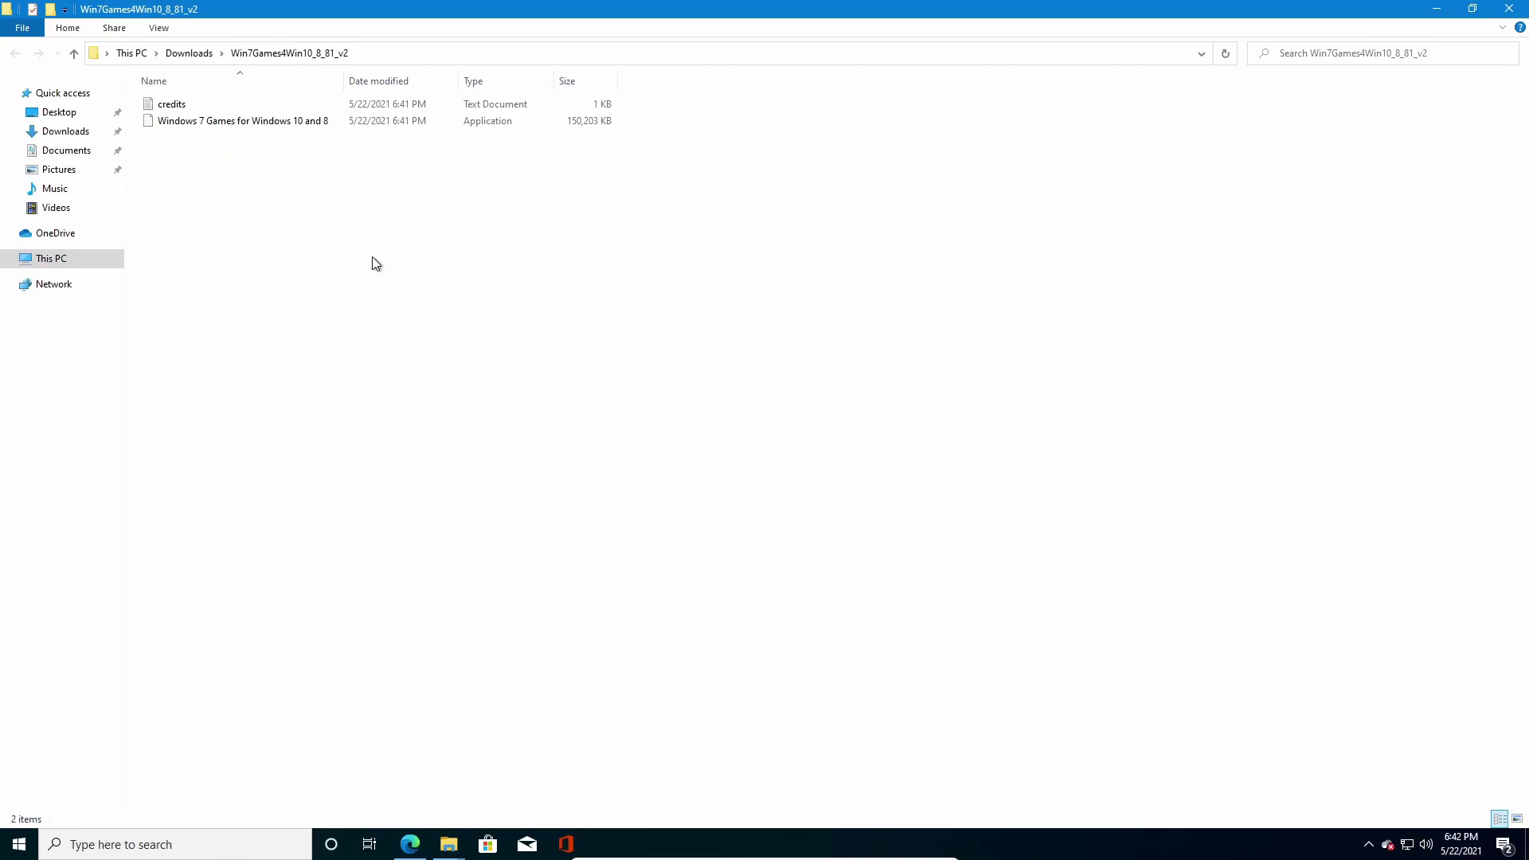
Run the extracted "Windows 7 Games for Windows 10 and 8" installer, allow its changes, and continue in English to the component selection
double_click(289, 126)
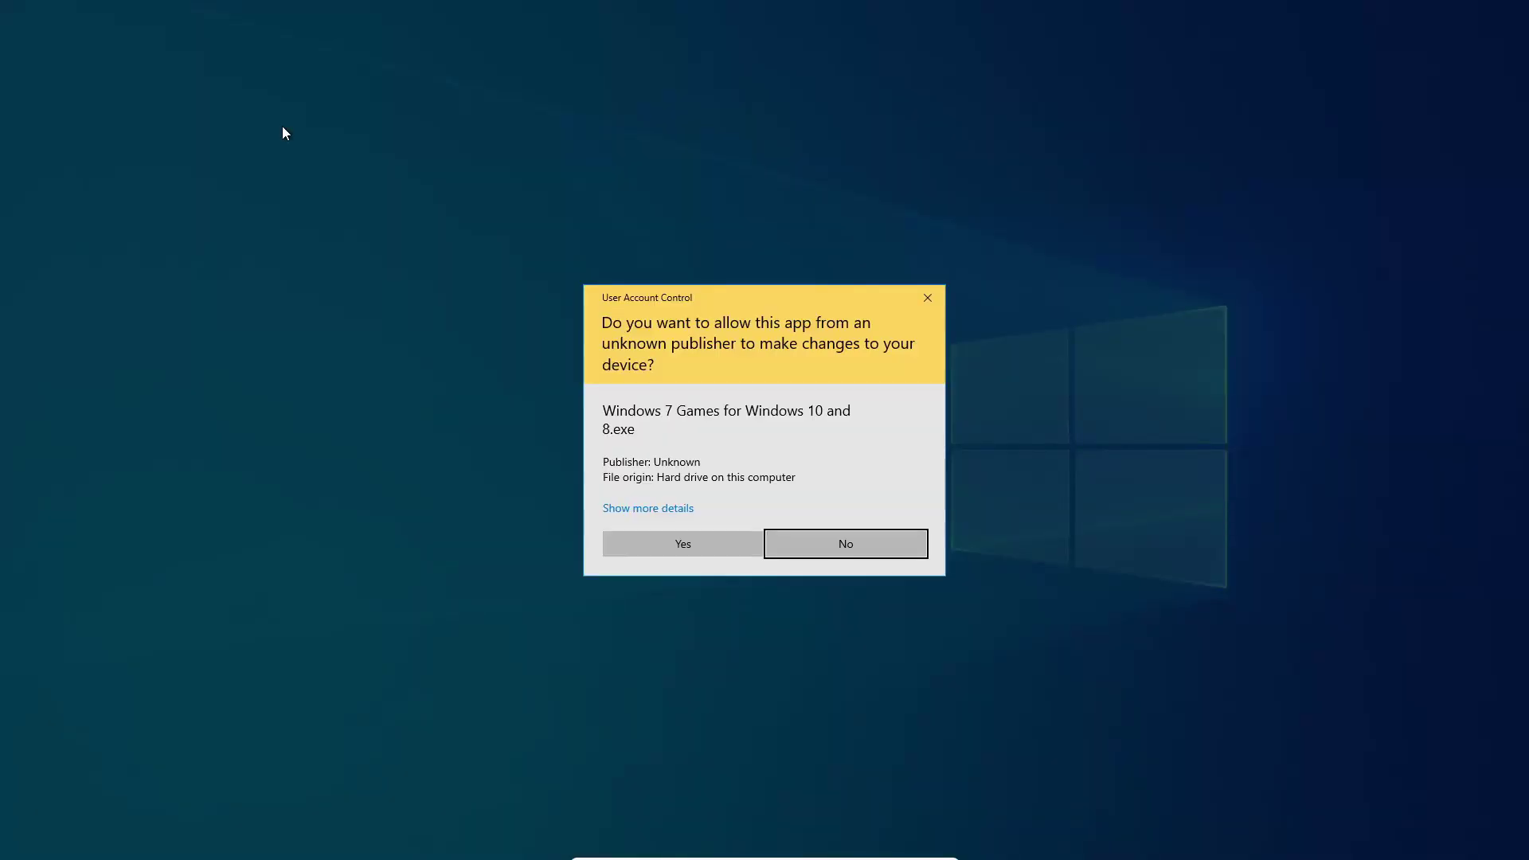
click(674, 544)
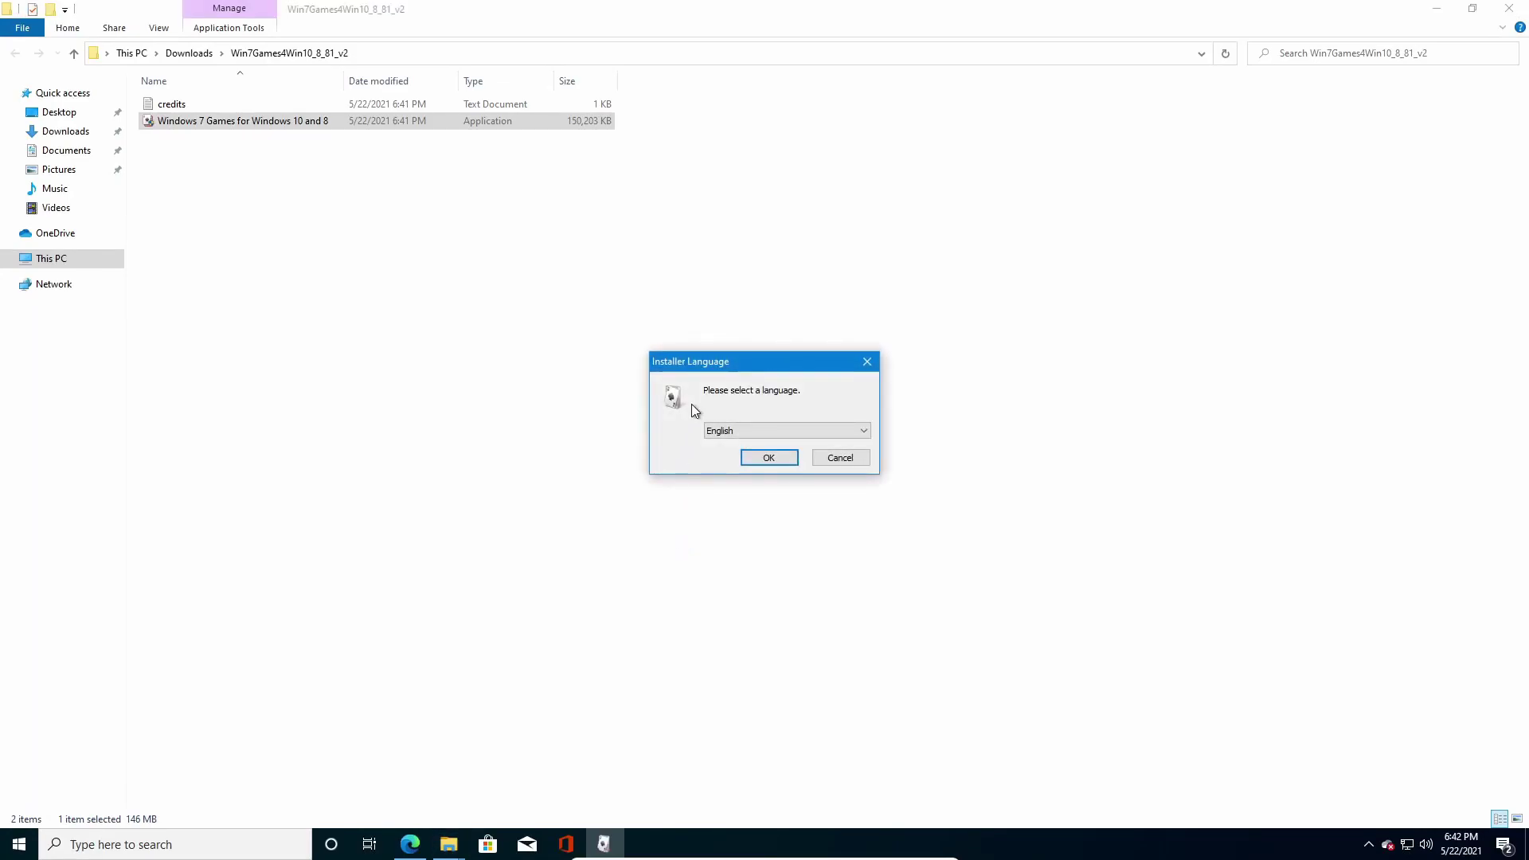
click(771, 459)
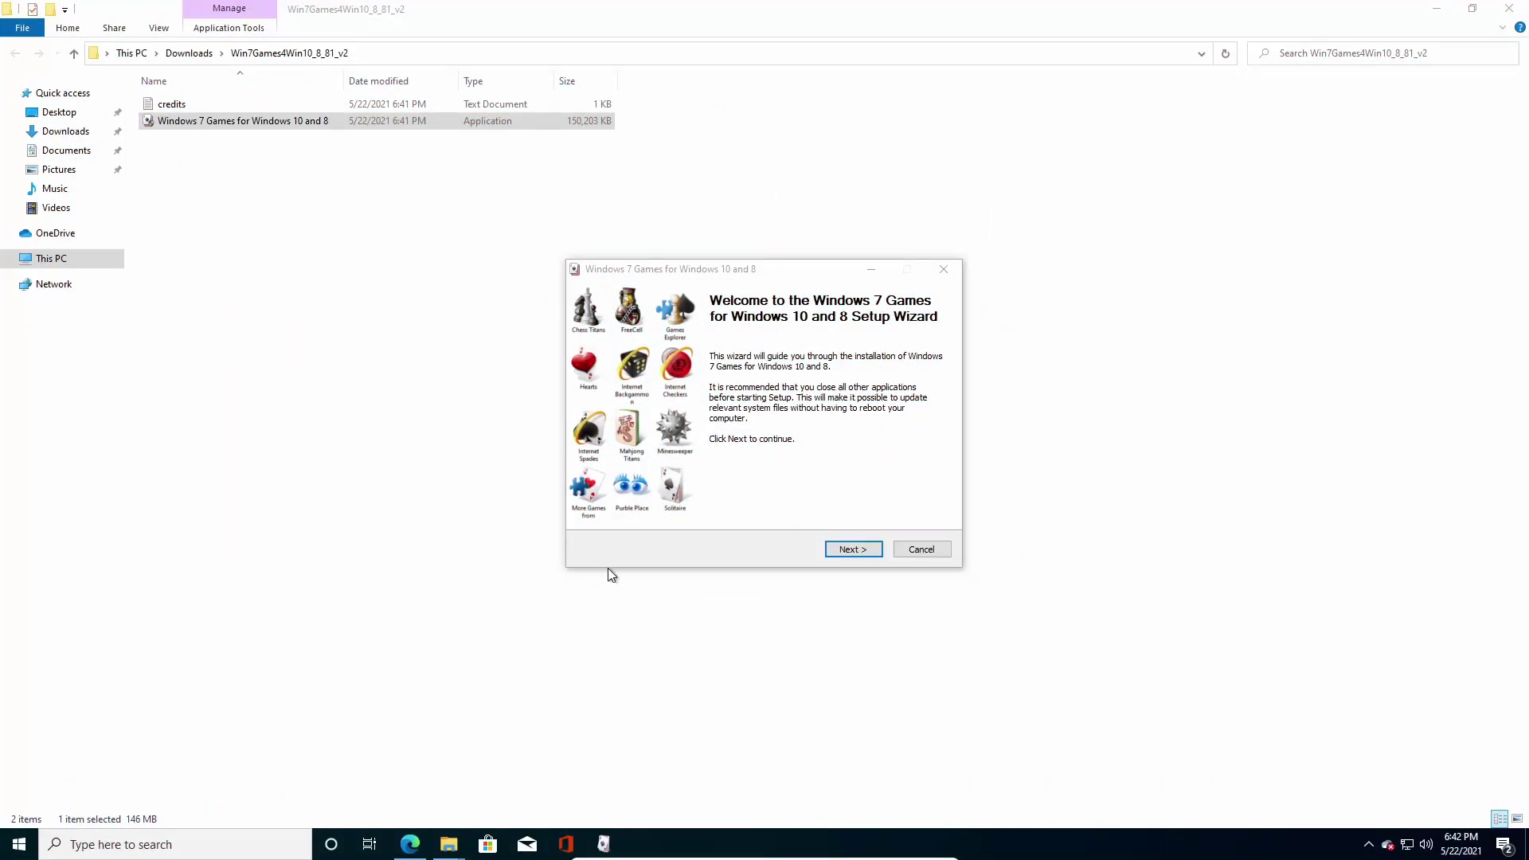
click(845, 551)
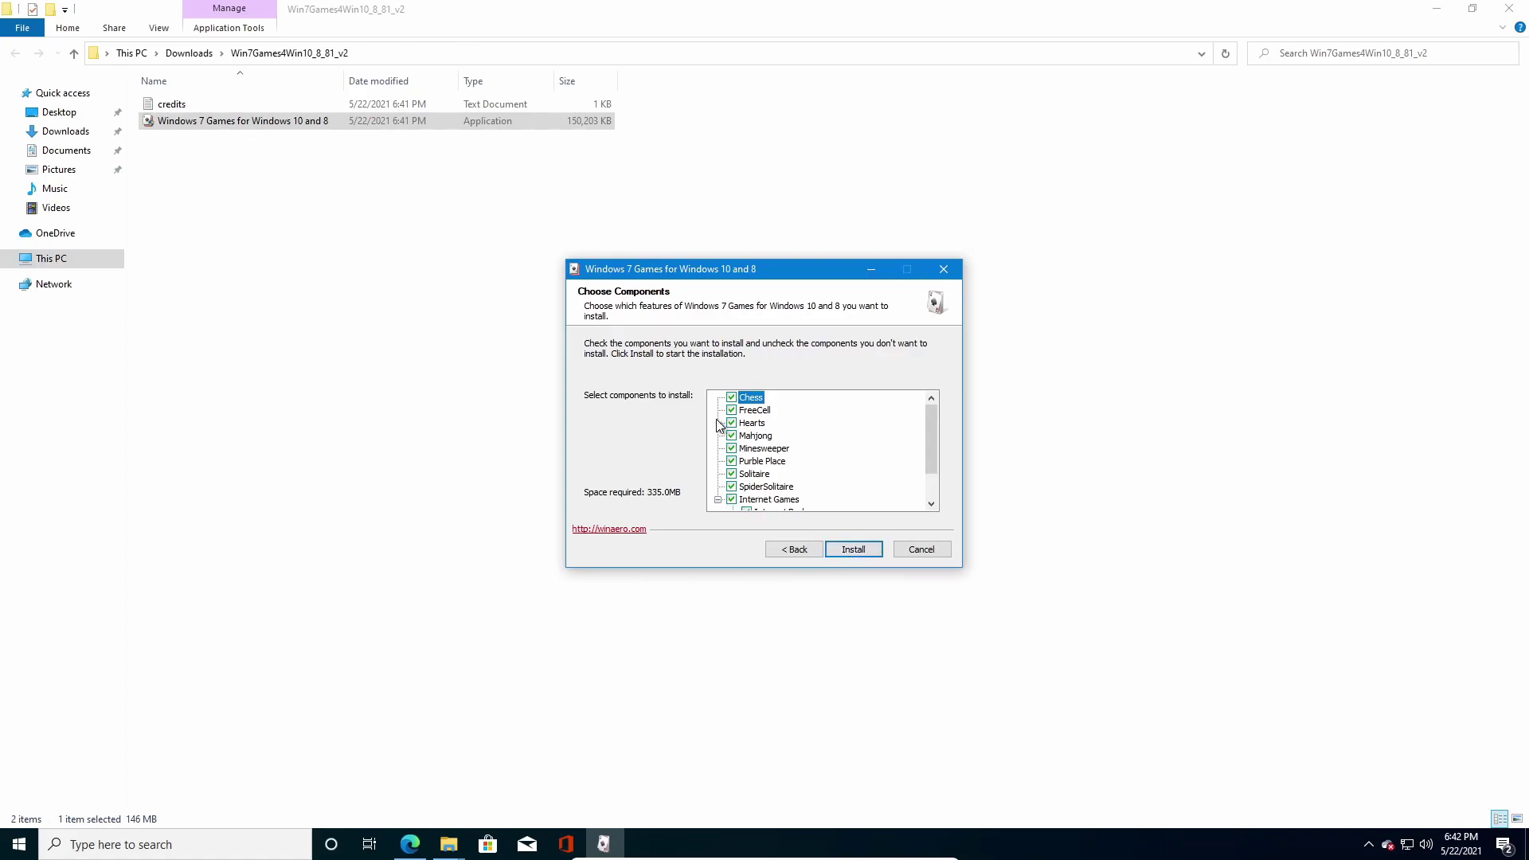
Install all the listed games and finish the setup wizard with the "Discover Winaero Tweaker" option unchecked
scroll(743, 440, down, 1)
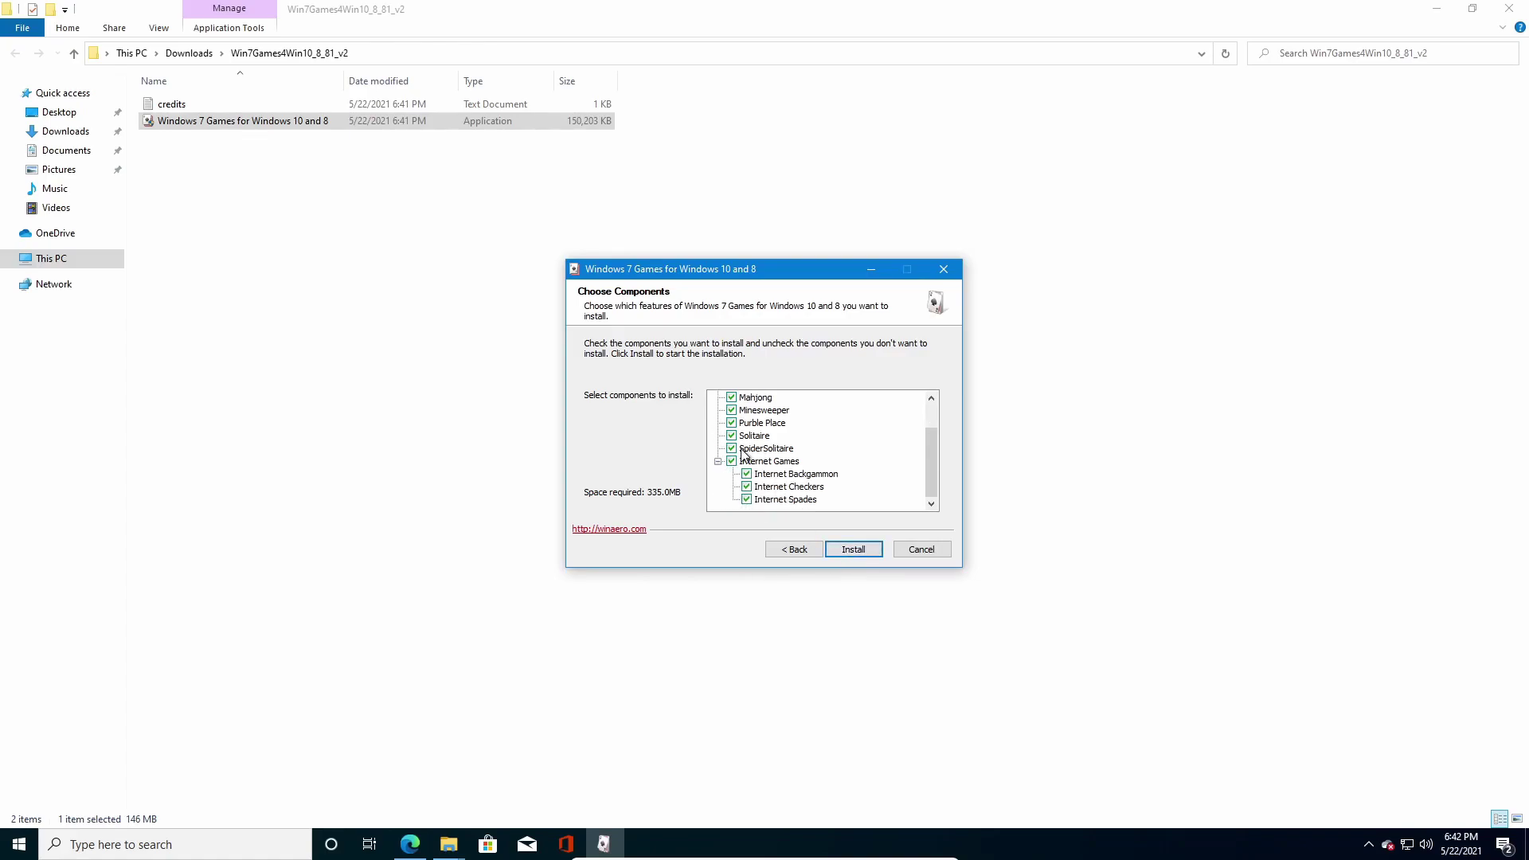
scroll(743, 450, up, 1)
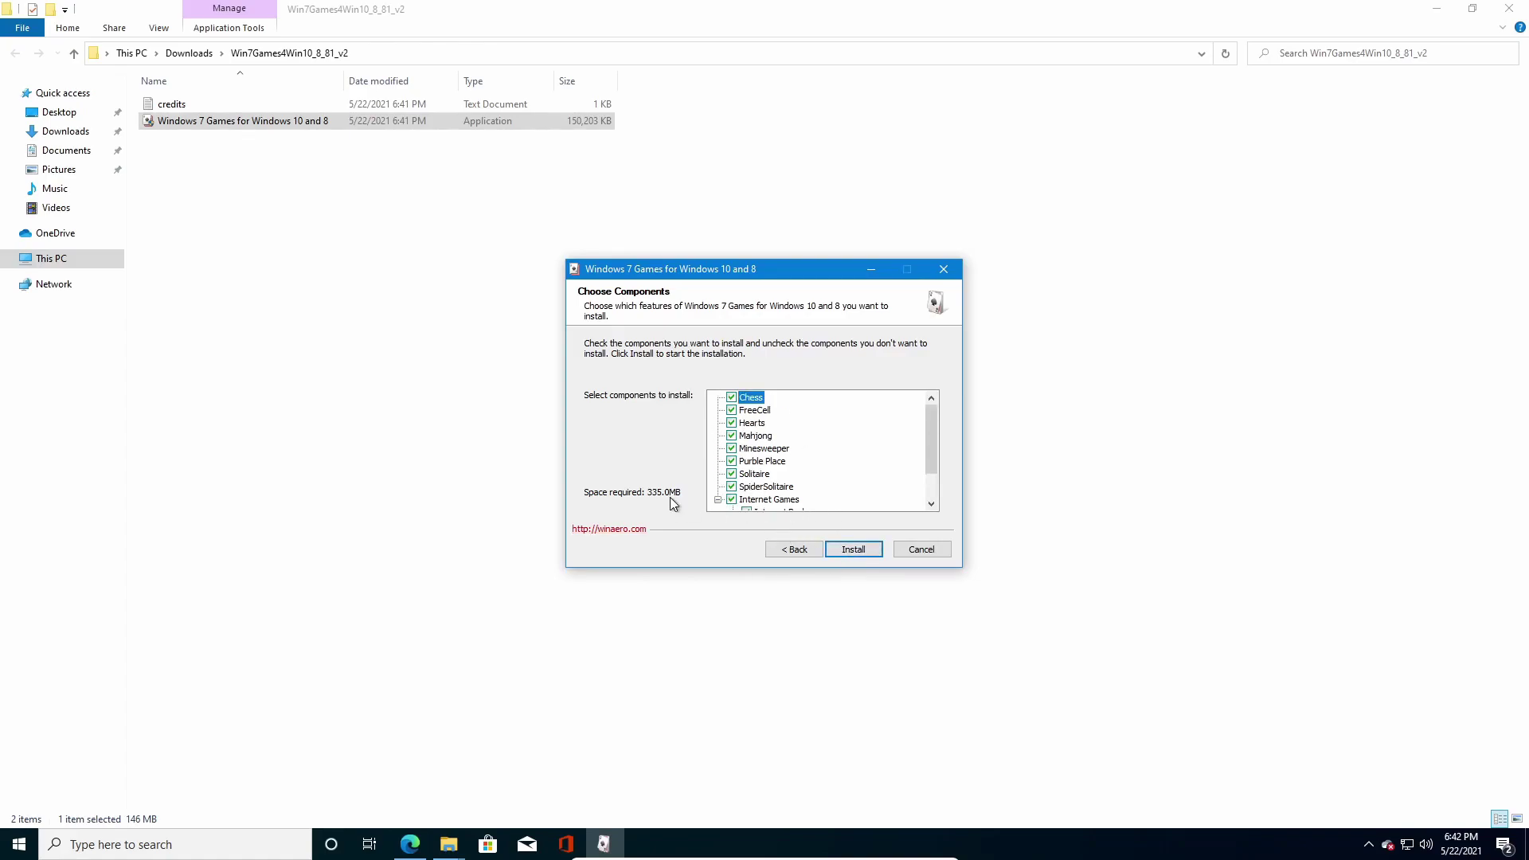
click(857, 549)
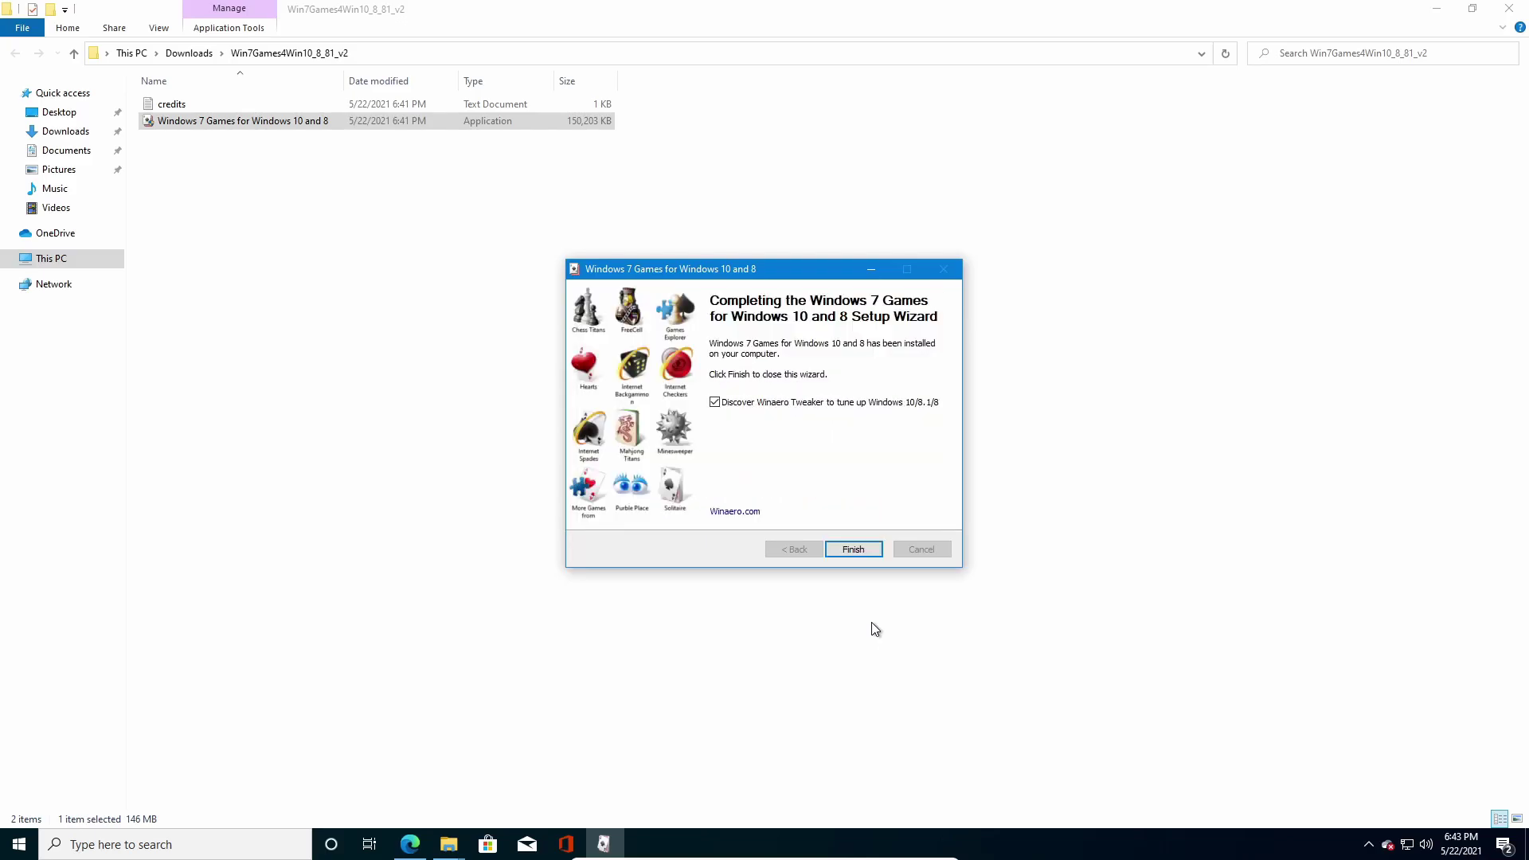
click(749, 409)
click(836, 551)
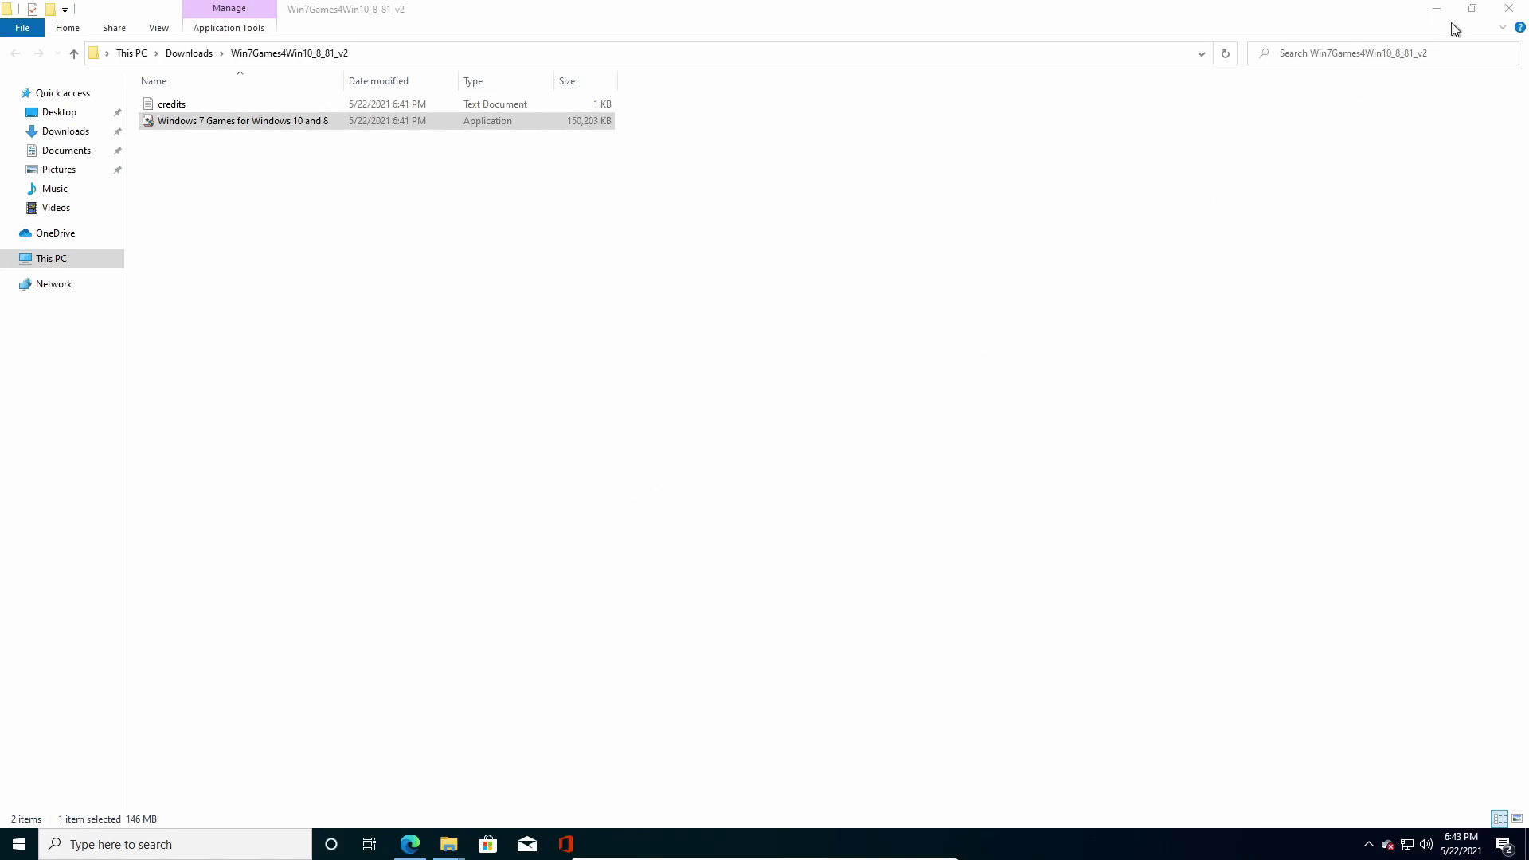
Close the open File Explorer windows and the browser to return to the desktop
click(1517, 8)
click(1517, 8)
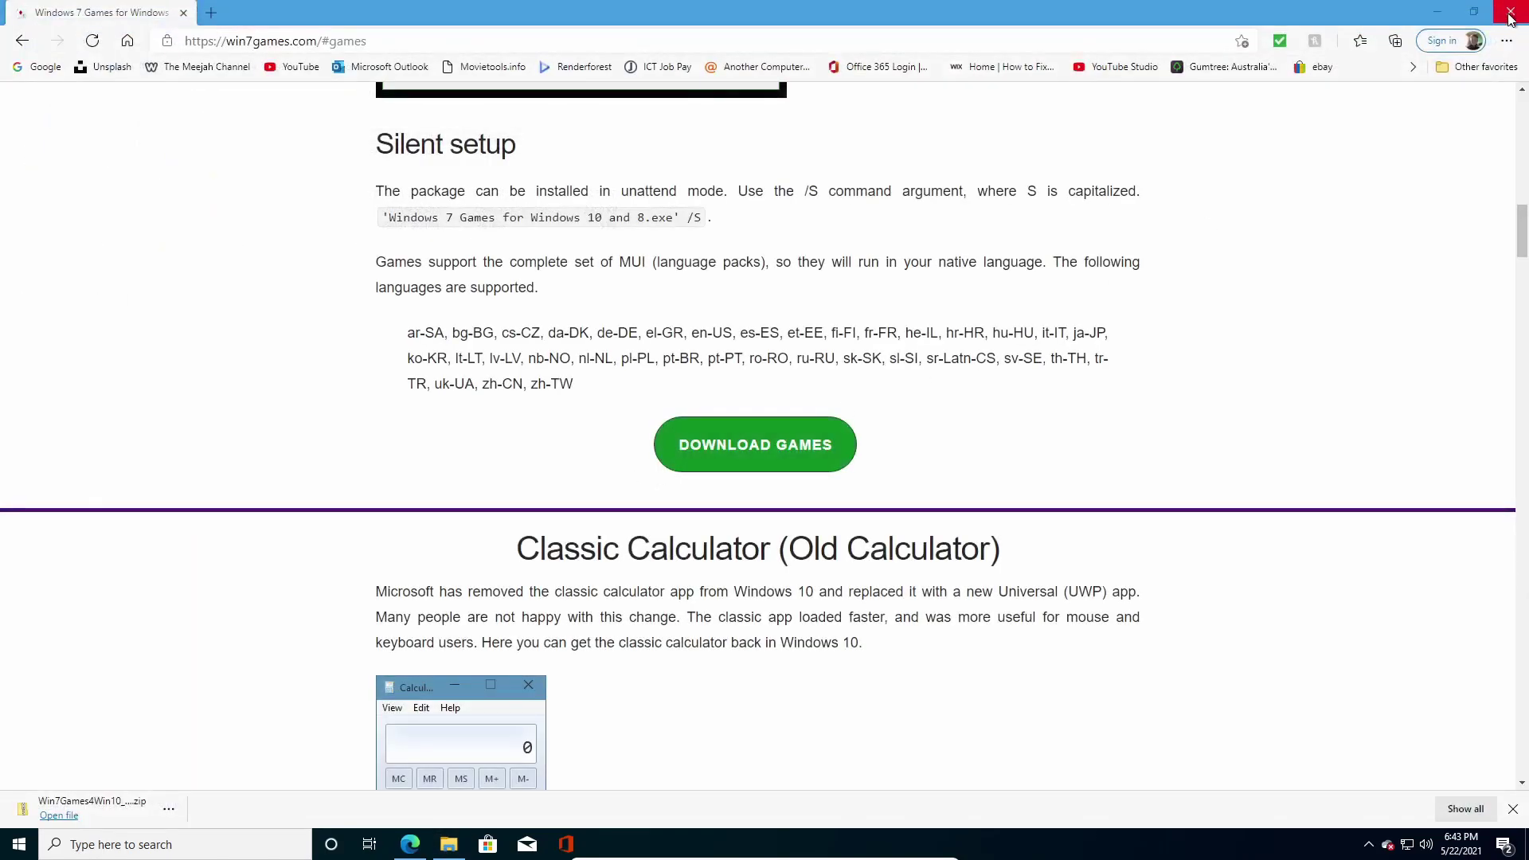
click(1520, 8)
Expand the recently added apps in the Start menu and place a Chess shortcut on the desktop below Winaero Tweaker
click(19, 845)
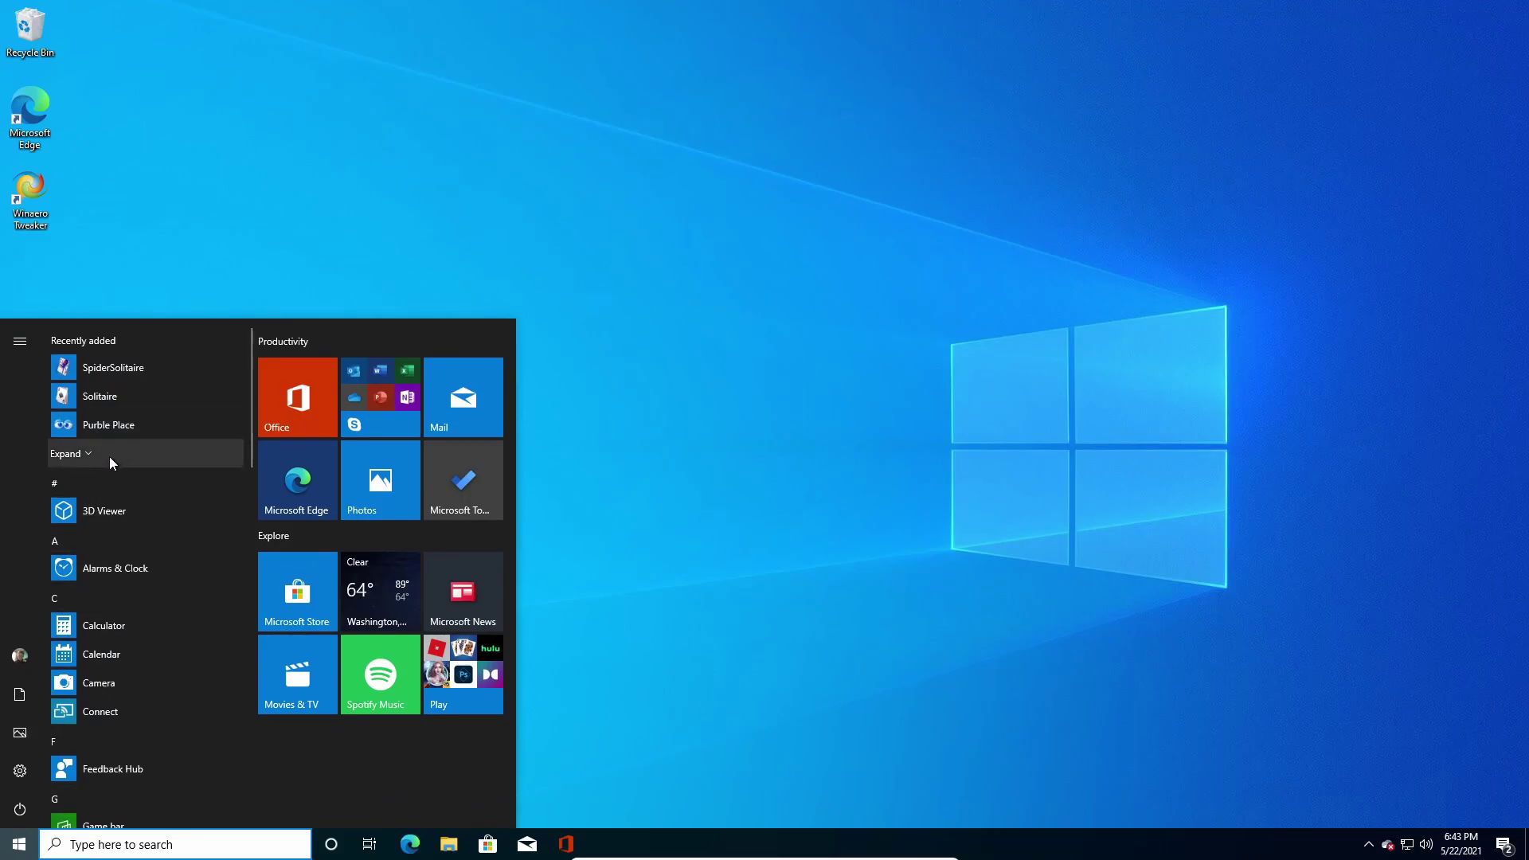
click(72, 453)
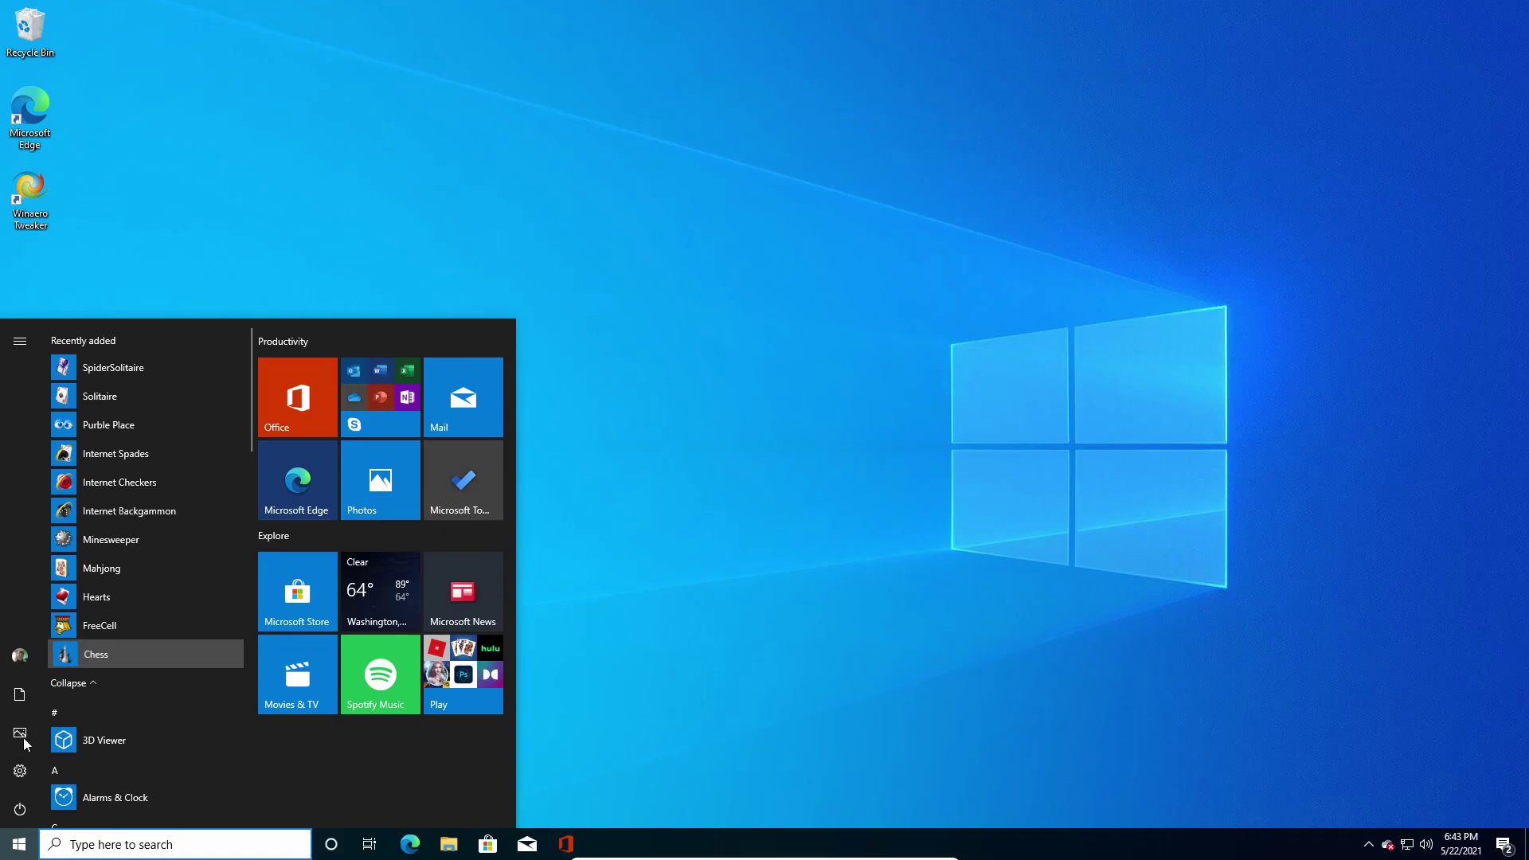
drag(183, 654, 41, 275)
click(19, 844)
click(375, 164)
Launch Chess from its desktop shortcut, start a Beginner game in a maximized window, and close the game
double_click(16, 276)
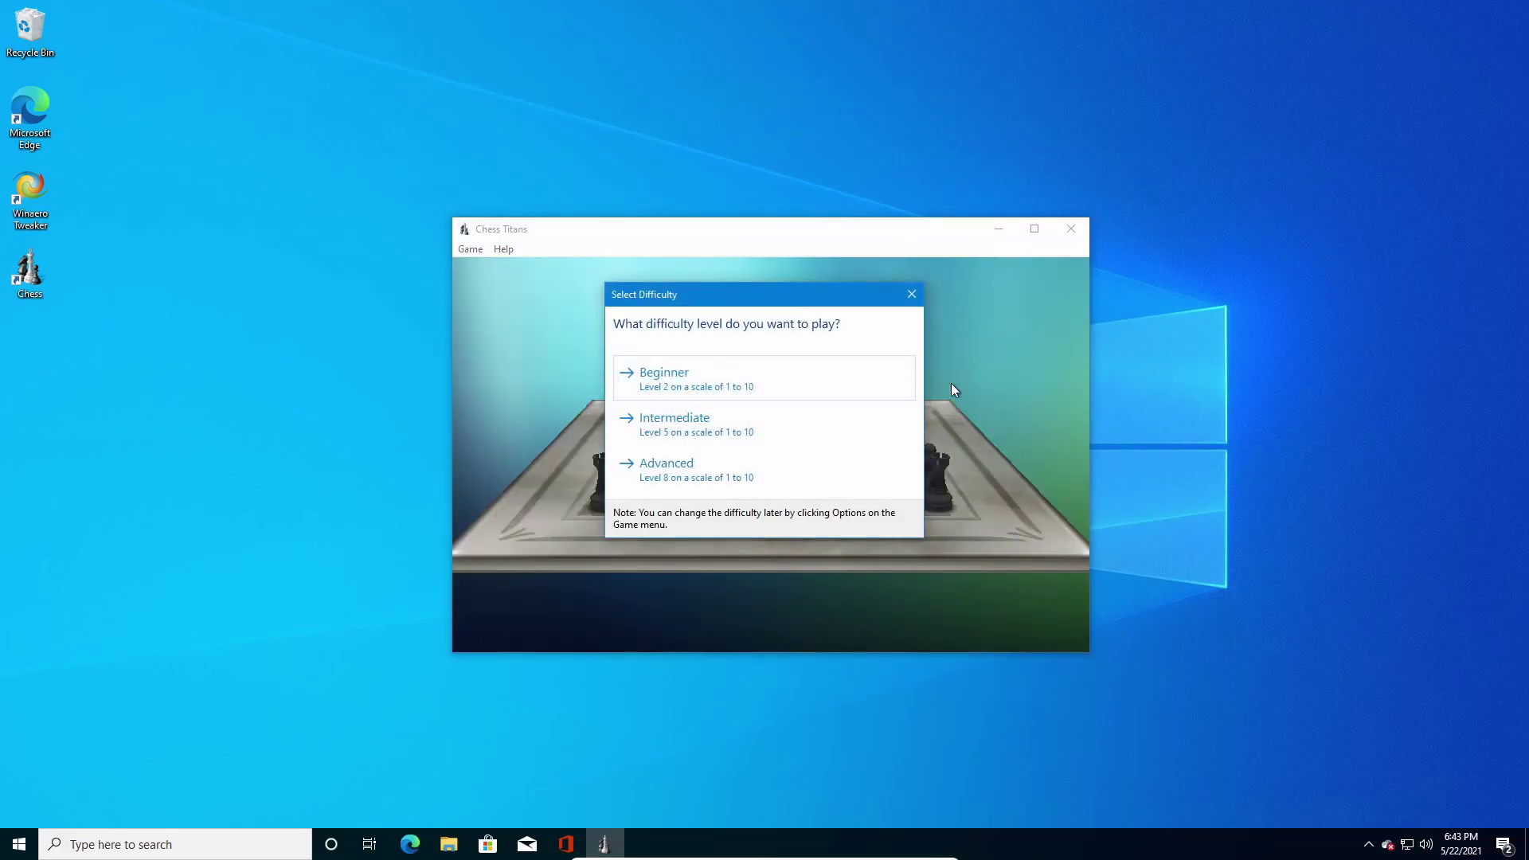
click(802, 392)
click(1035, 229)
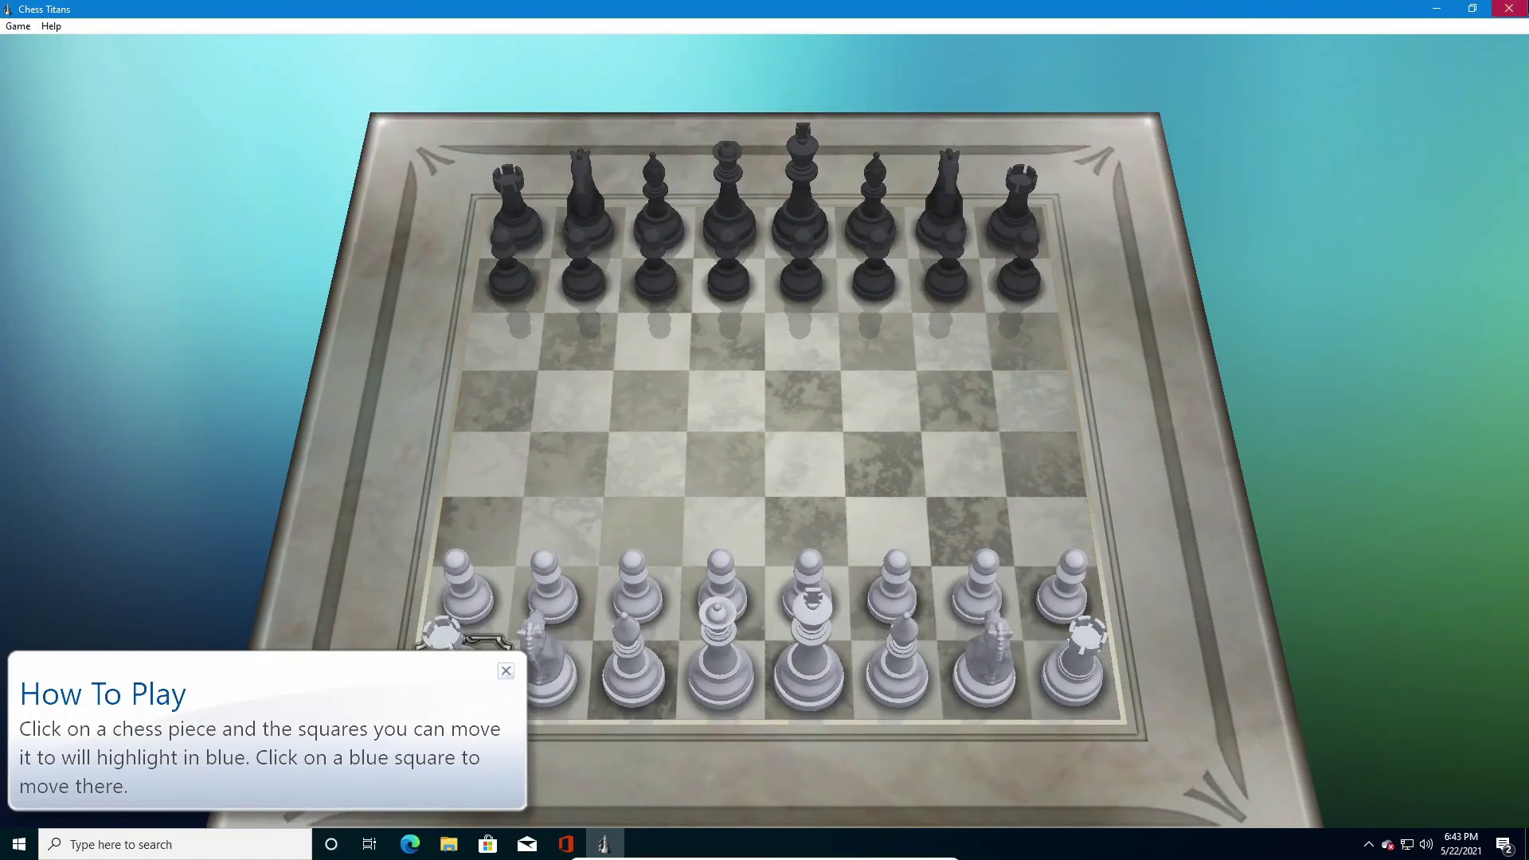
click(1509, 8)
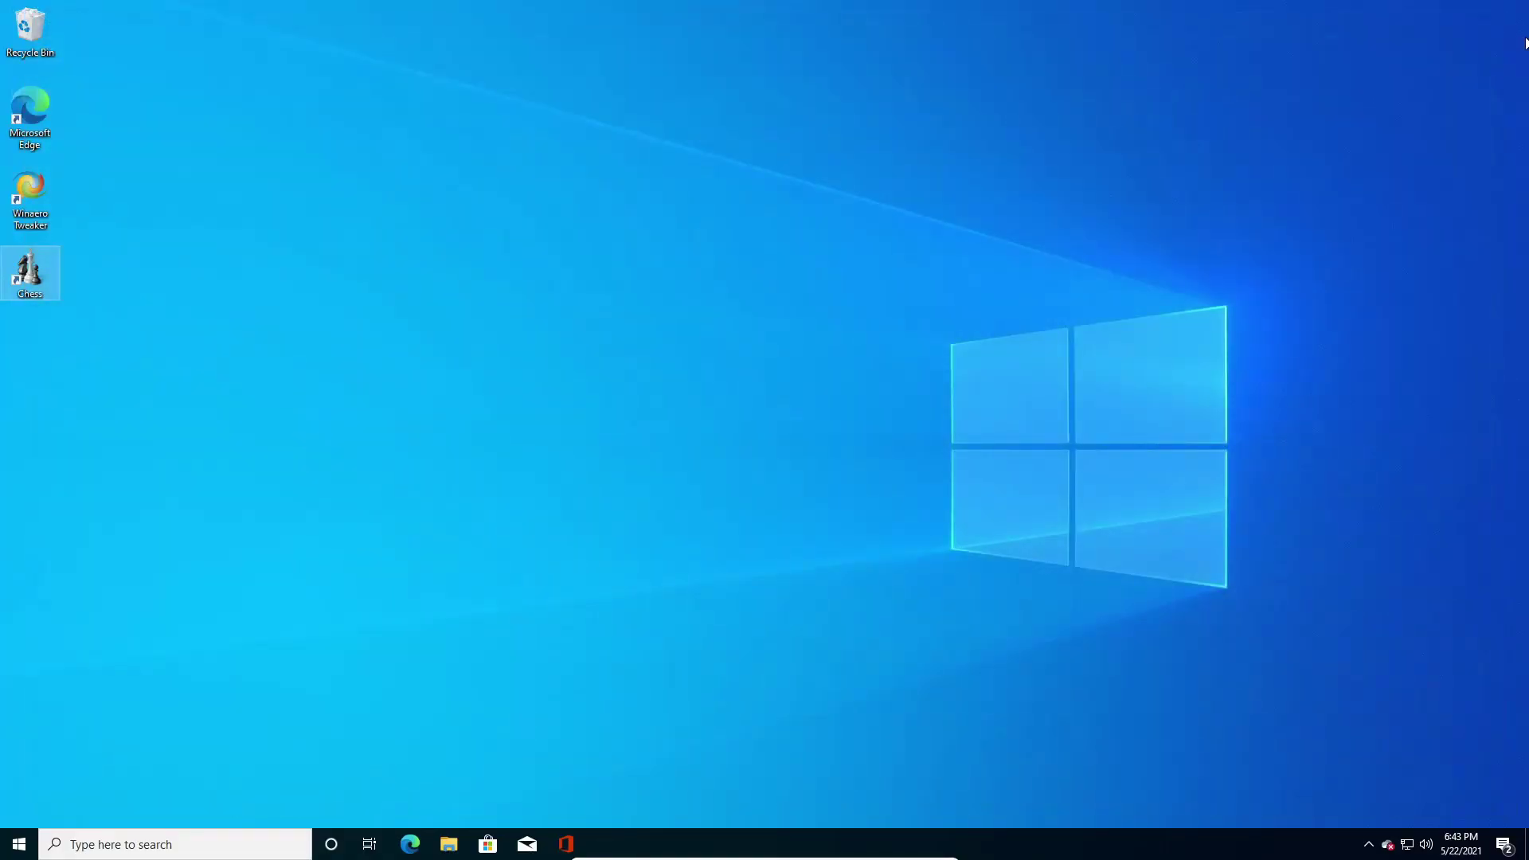